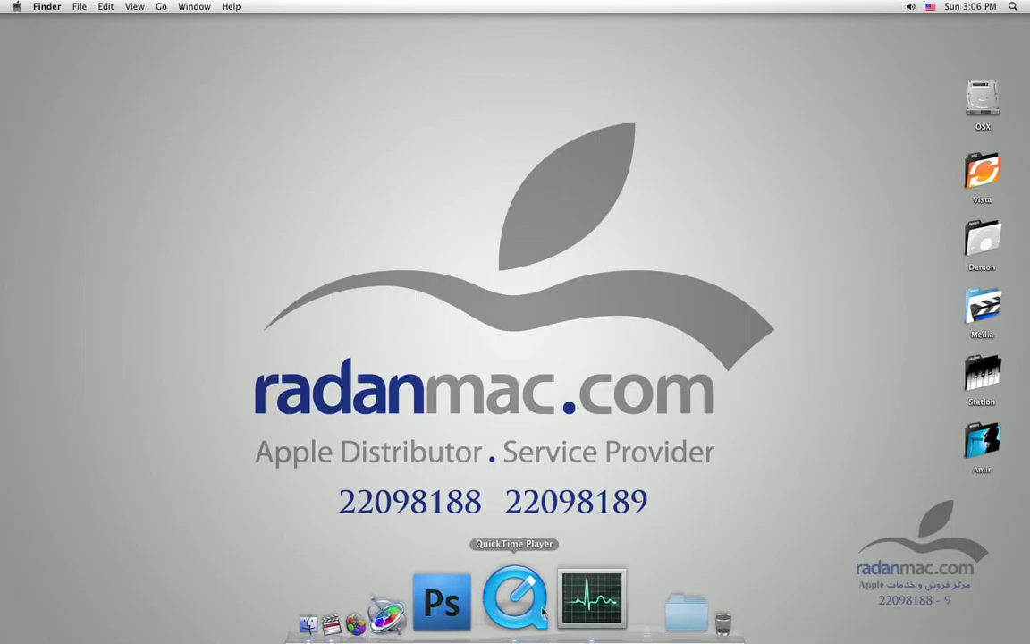
- Open sunich Prores Proxy.mov in QuickTime Player and bring sunich H264.mov to the front
click(542, 610)
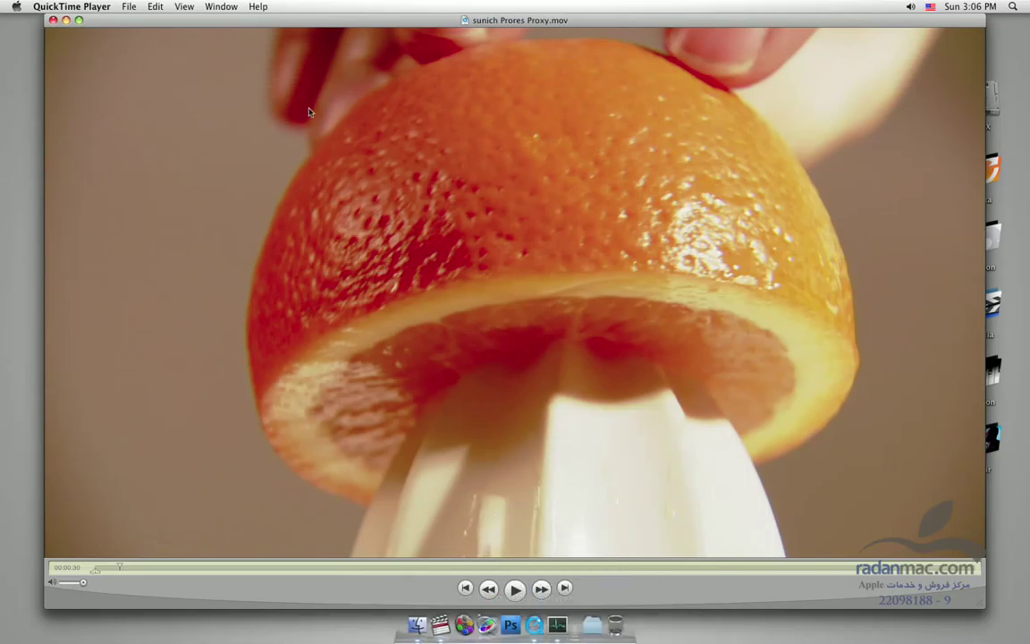
click(224, 6)
click(249, 144)
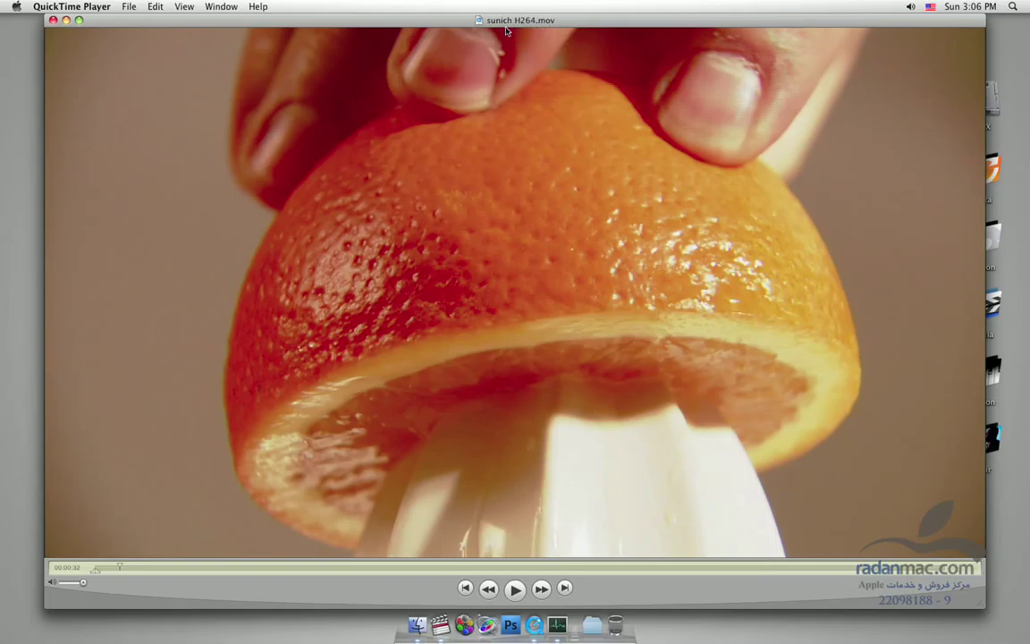
click(221, 7)
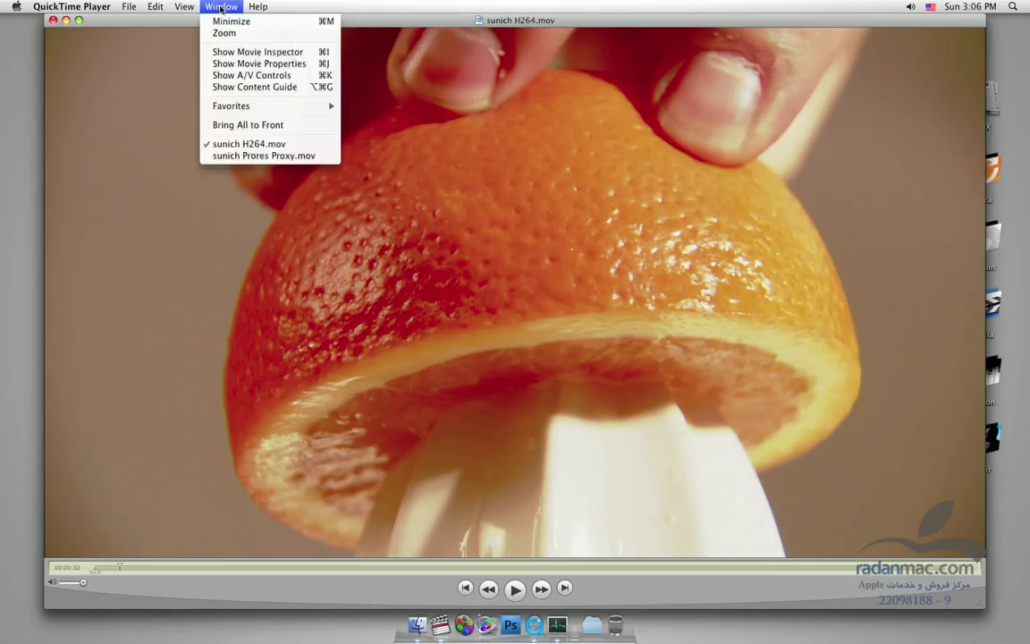
- Inspect sunich Prores Proxy.mov (ProRes 422 Proxy, 1920×1080, 25 fps) and jump to its 0:18:36.68 end
click(226, 158)
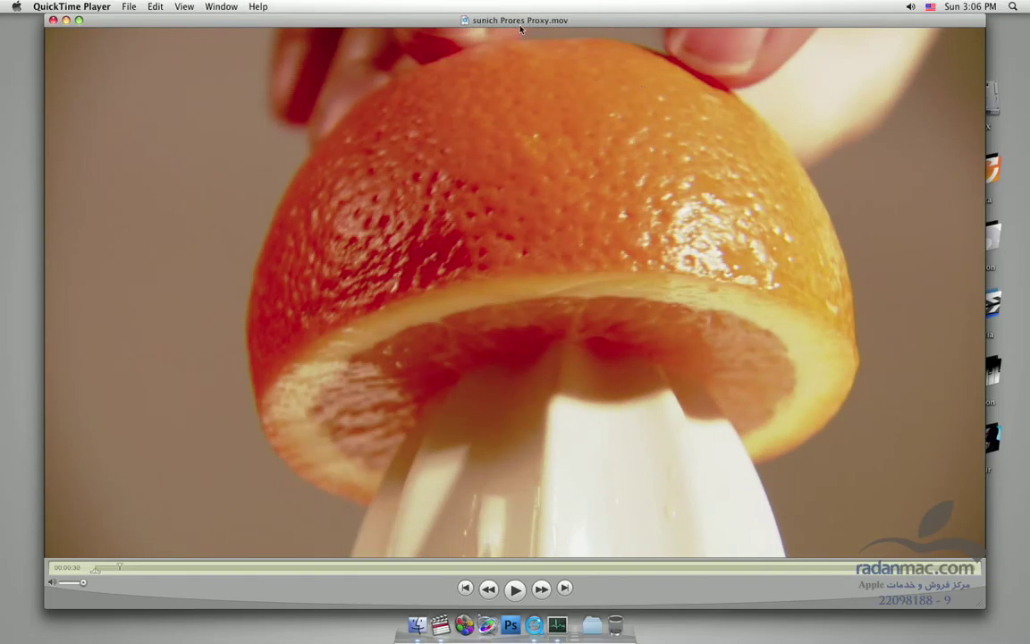
key(super+i)
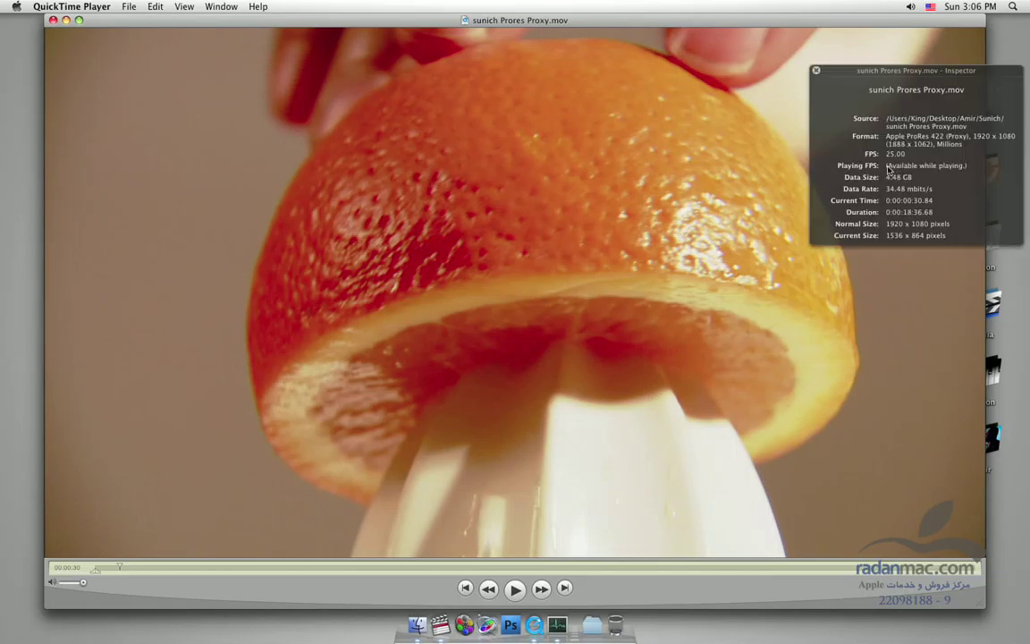
click(969, 569)
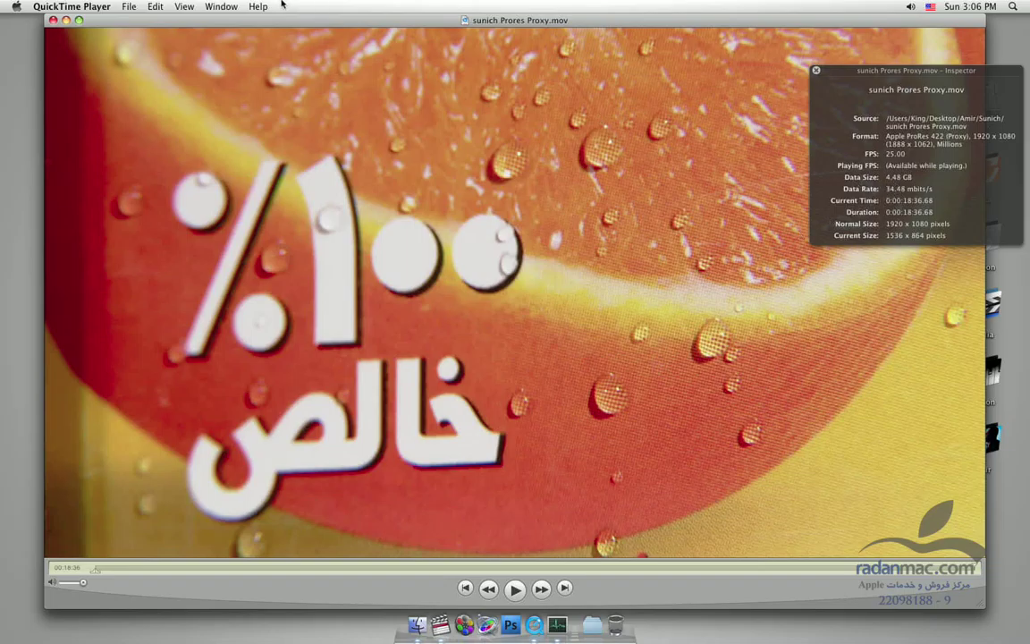
click(221, 6)
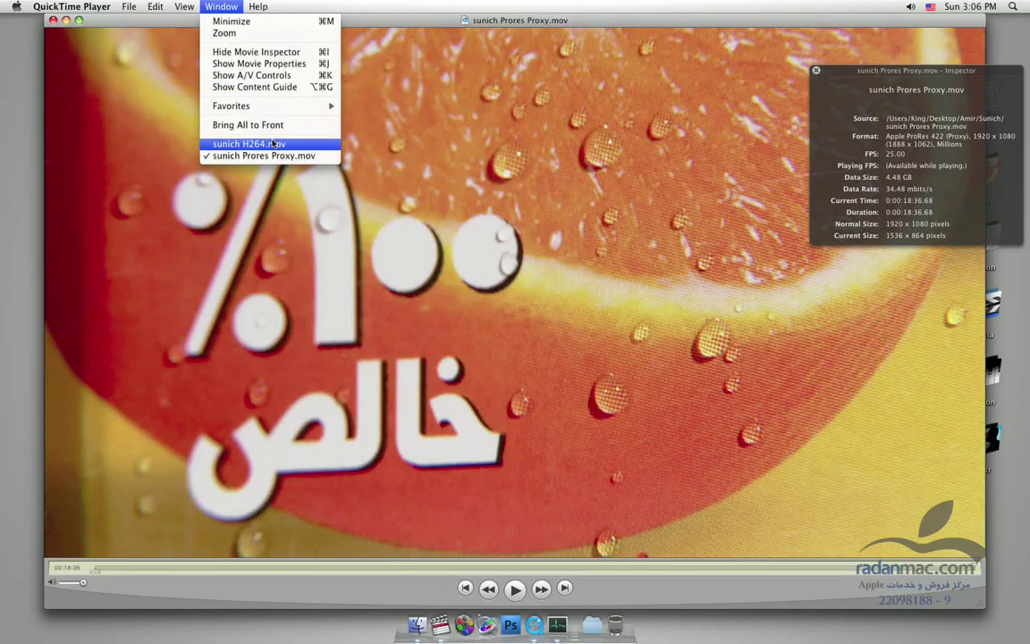
- Review sunich H264.mov's format details in the Inspector, then close the Inspector
click(274, 144)
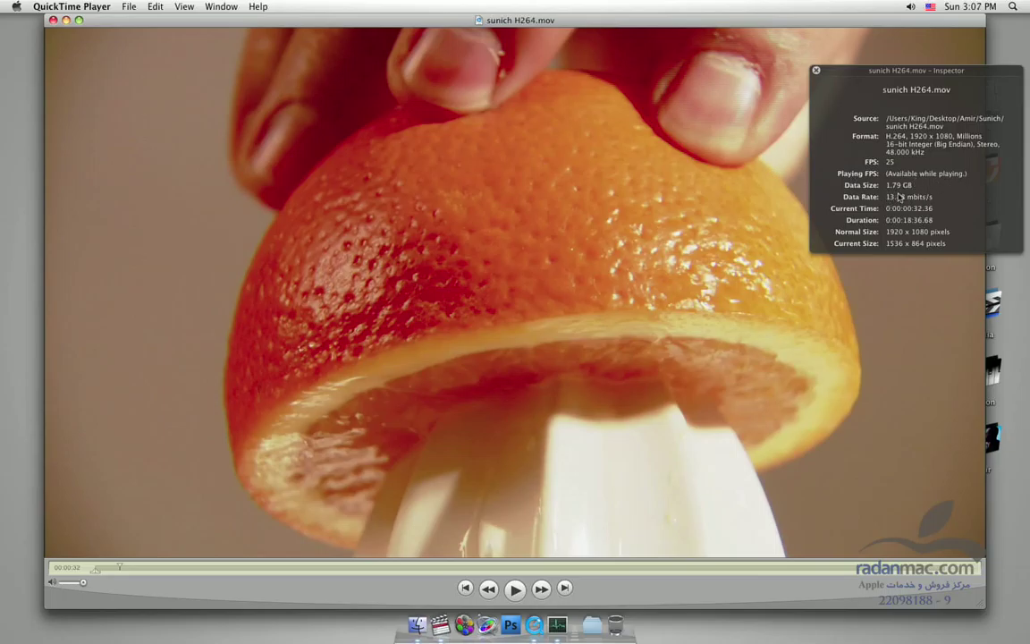
click(815, 70)
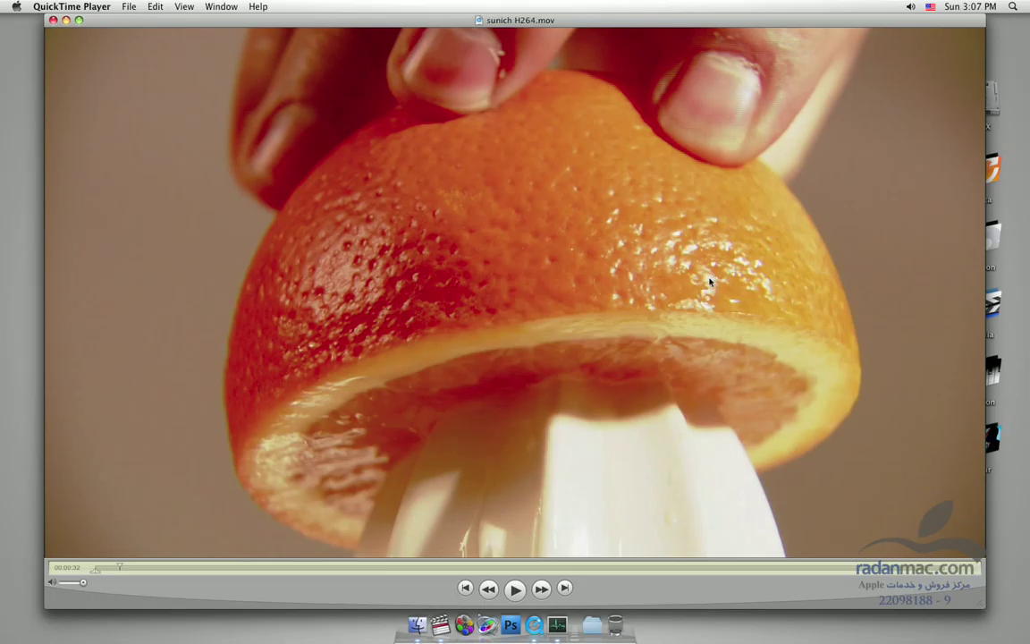
- Launch Activity Monitor at the bottom-left and play sunich H264.mov from its start
click(554, 617)
drag(391, 283, 189, 585)
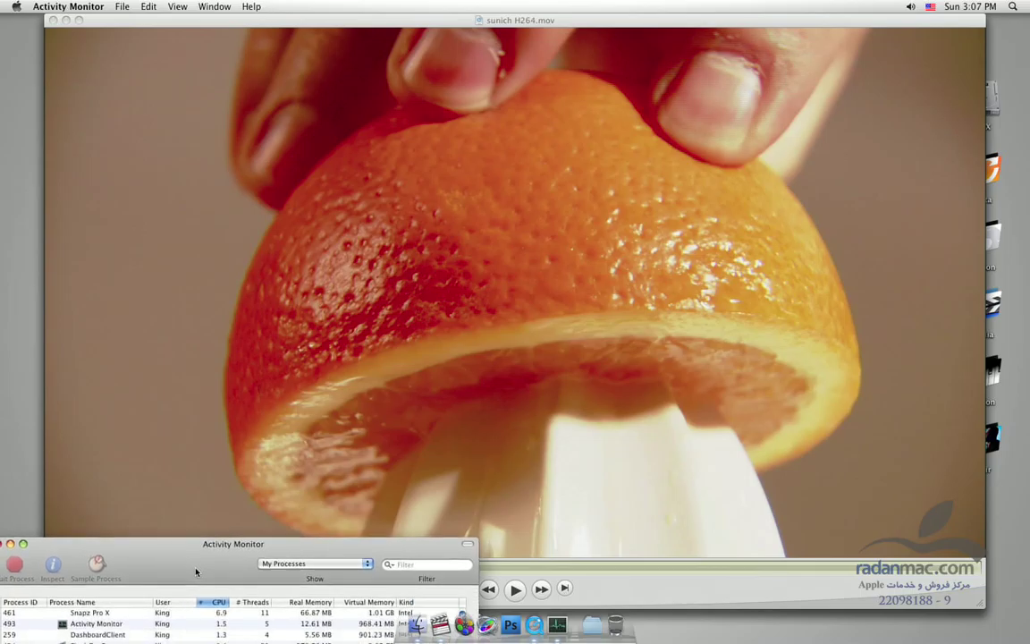
click(352, 517)
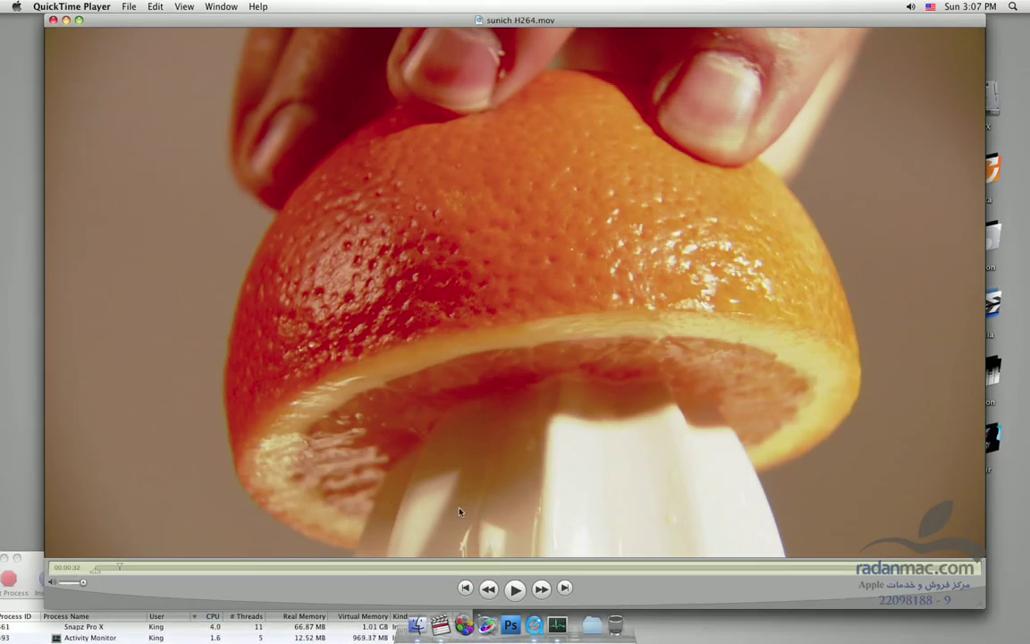
click(463, 588)
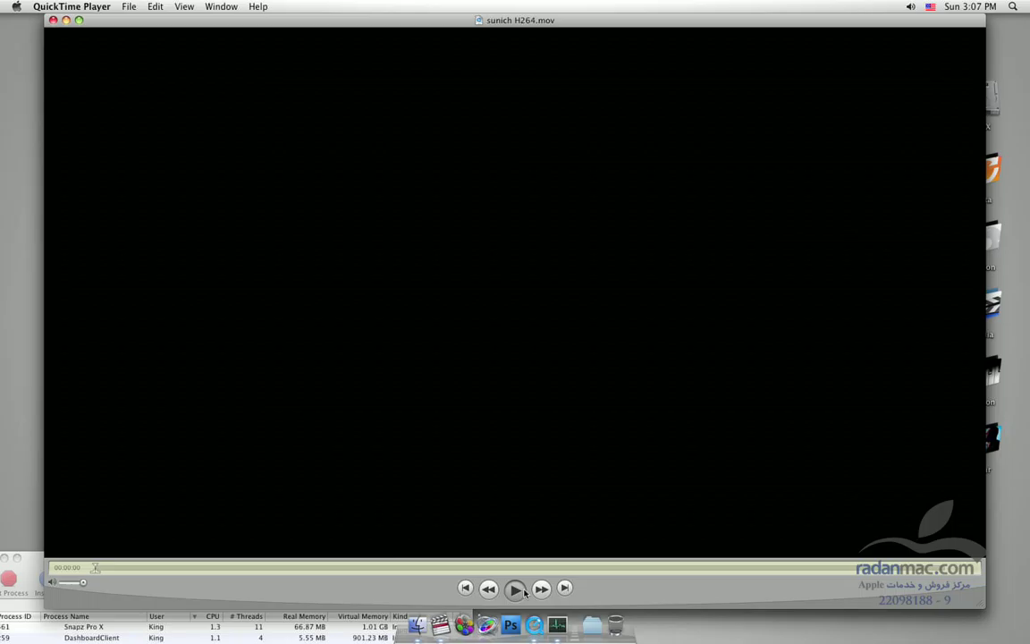
click(517, 589)
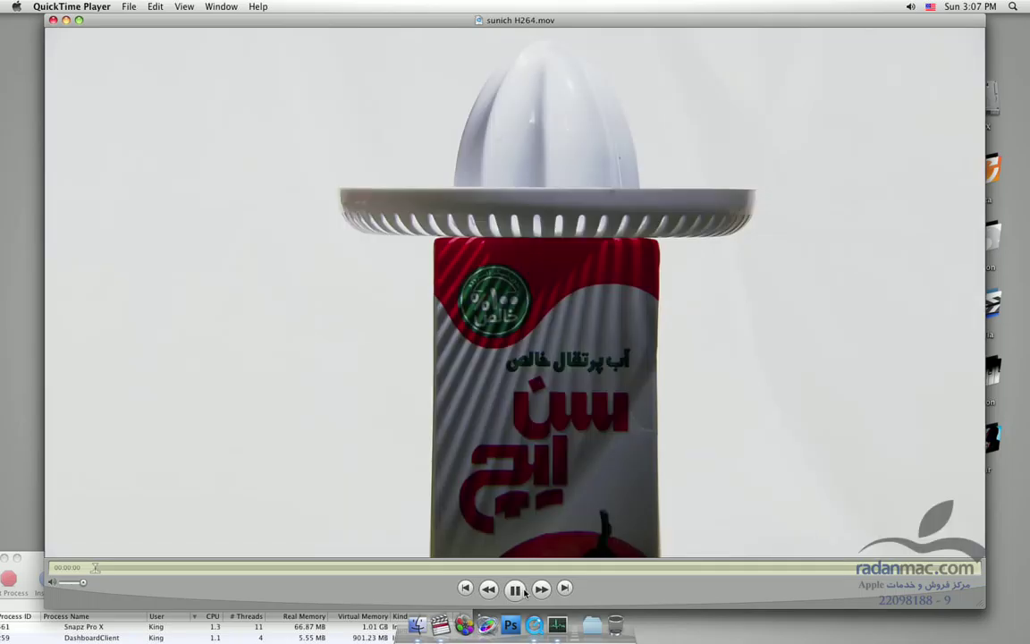
- Reposition Activity Monitor to show QuickTime Player's CPU use near 50.7%
click(36, 559)
mouse_move(114, 554)
mouse_down()
mouse_move(114, 535)
mouse_move(134, 523)
mouse_up()
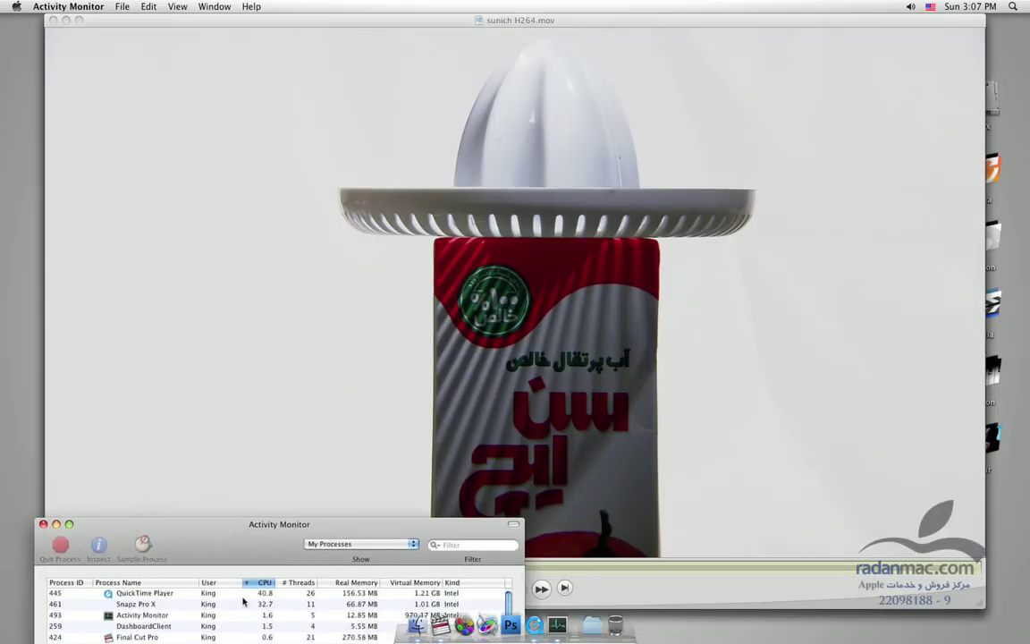
drag(268, 548, 240, 556)
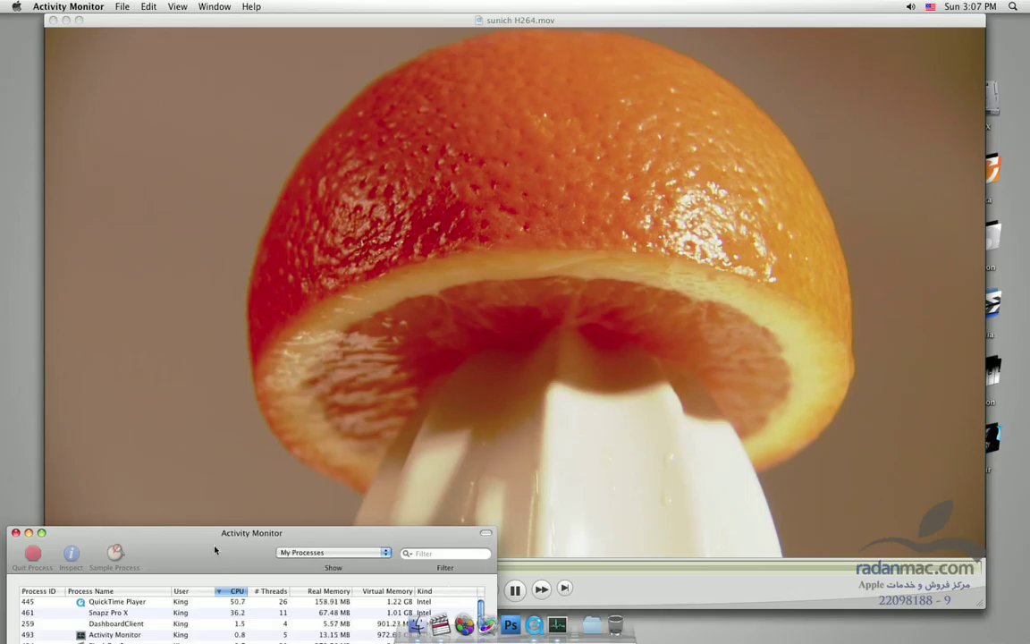
- Resize the playing H264 movie window with Cmd+0 and Cmd+1, then pause it at 00:00:39
drag(240, 574, 239, 580)
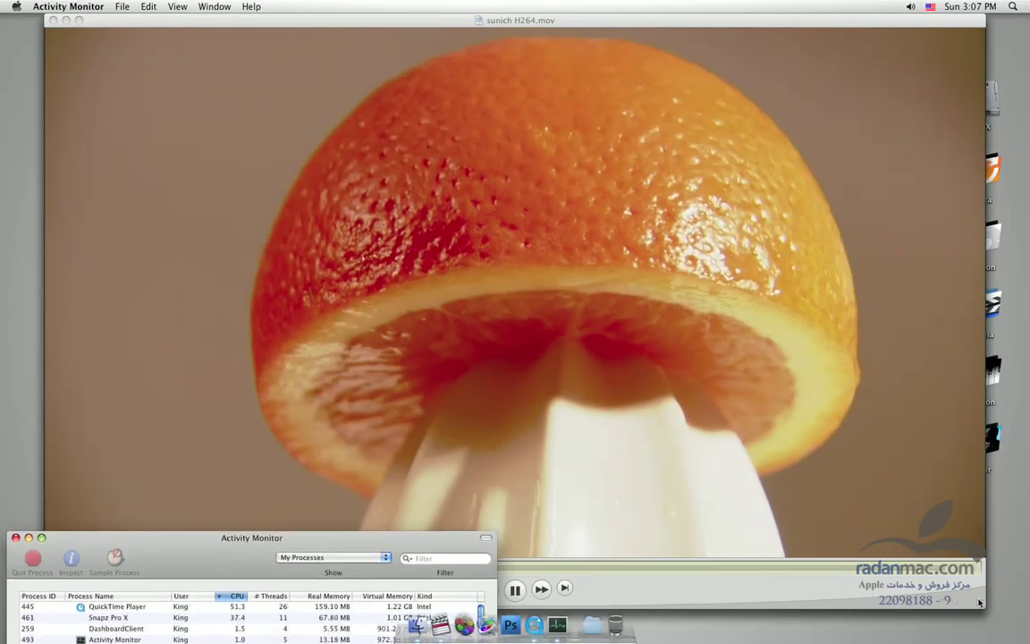
click(586, 332)
key(super+0)
key(super+1)
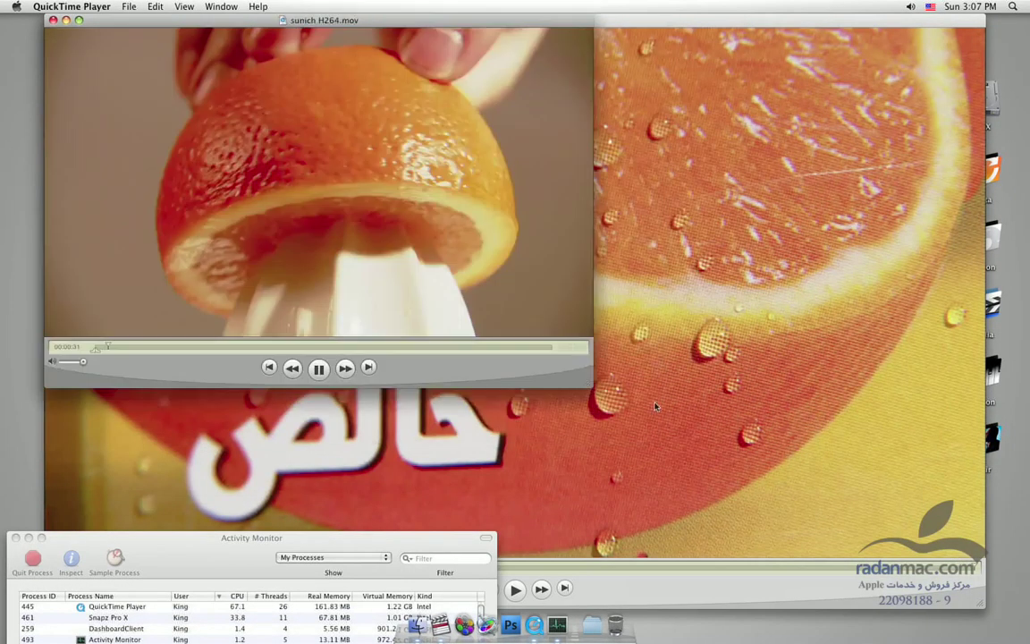
key(super+0)
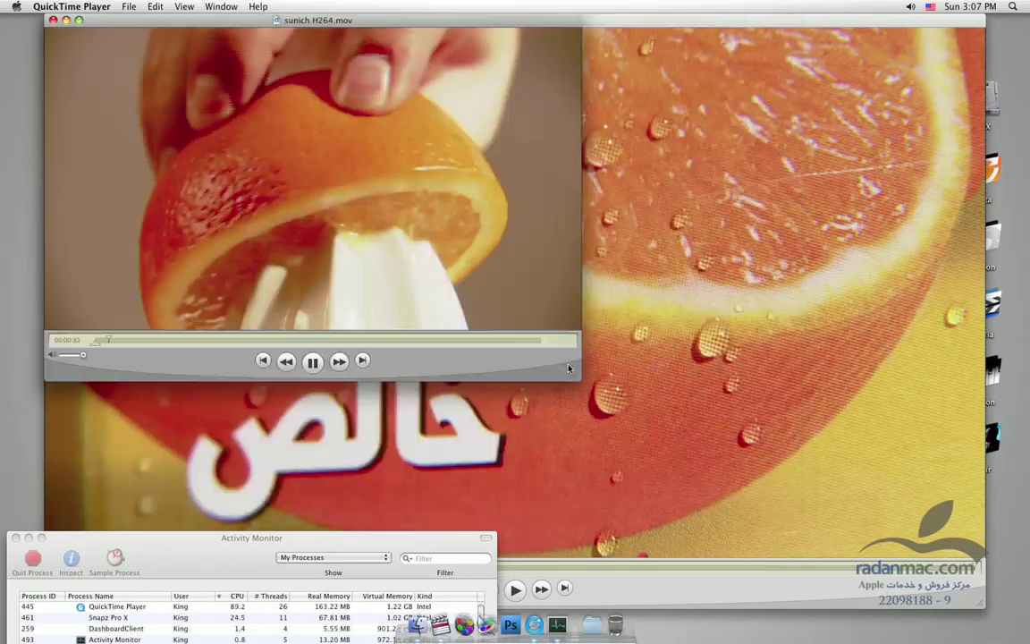
key(super+1)
key(super+0)
key(super+0)
key(super+1)
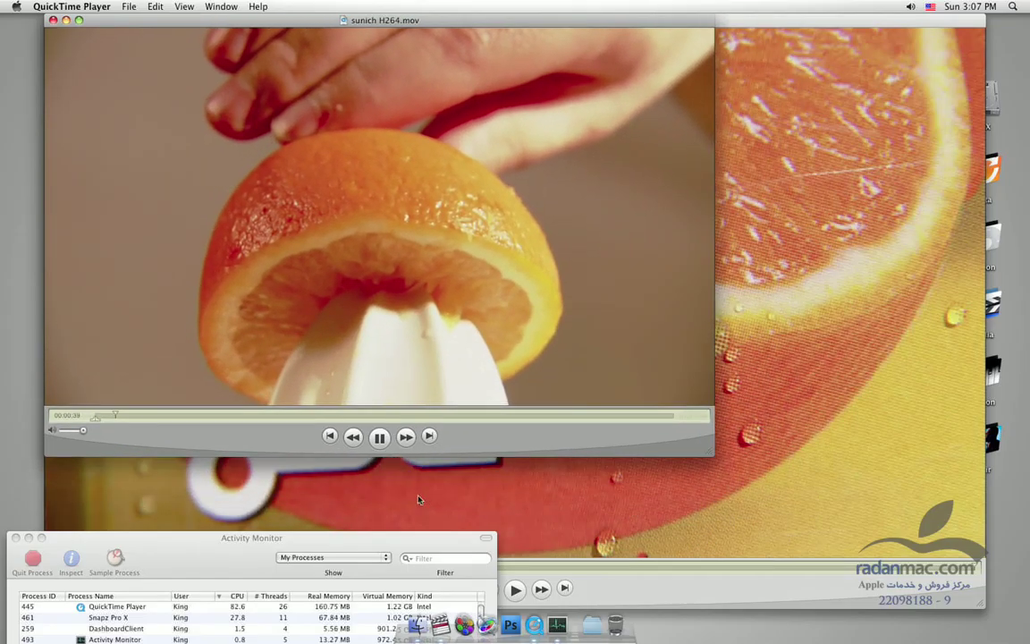
click(379, 438)
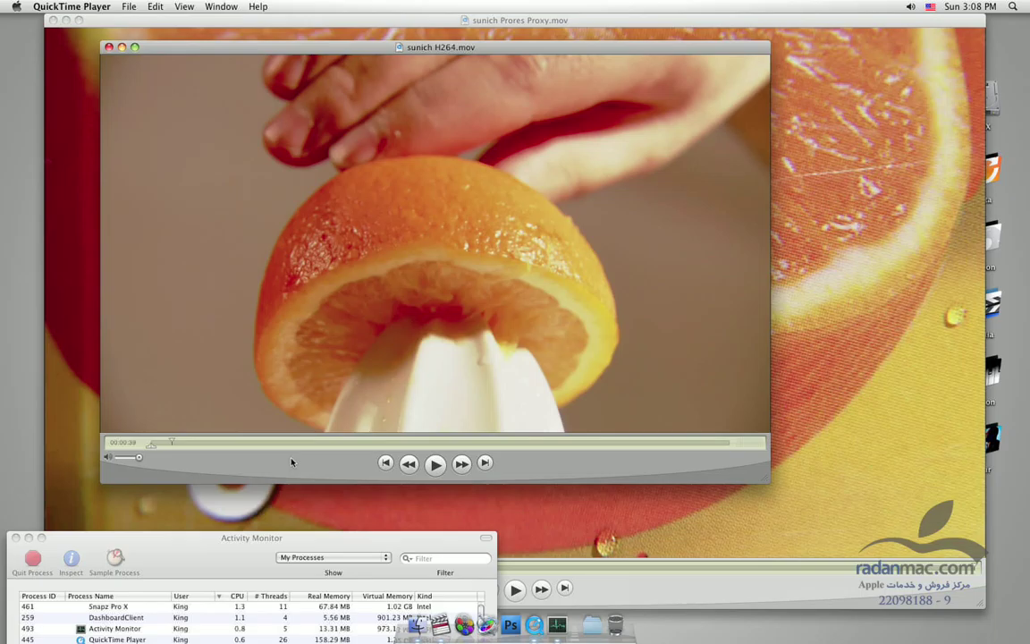
- Play sunich Prores Proxy.mov while checking its CPU use in Activity Monitor, stopping at 00:00:31
click(386, 466)
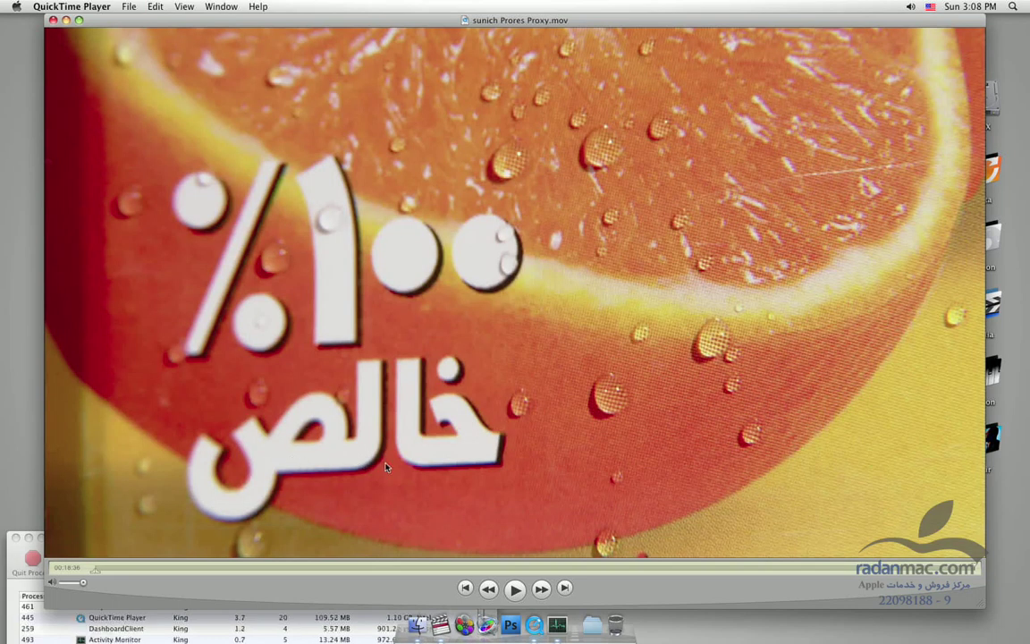
key(space)
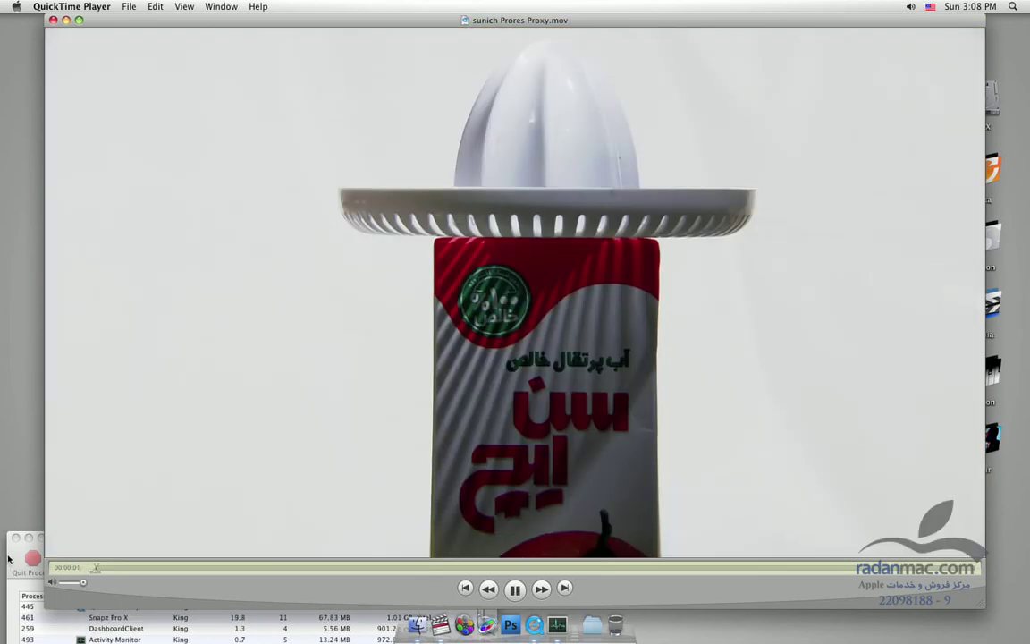
click(208, 611)
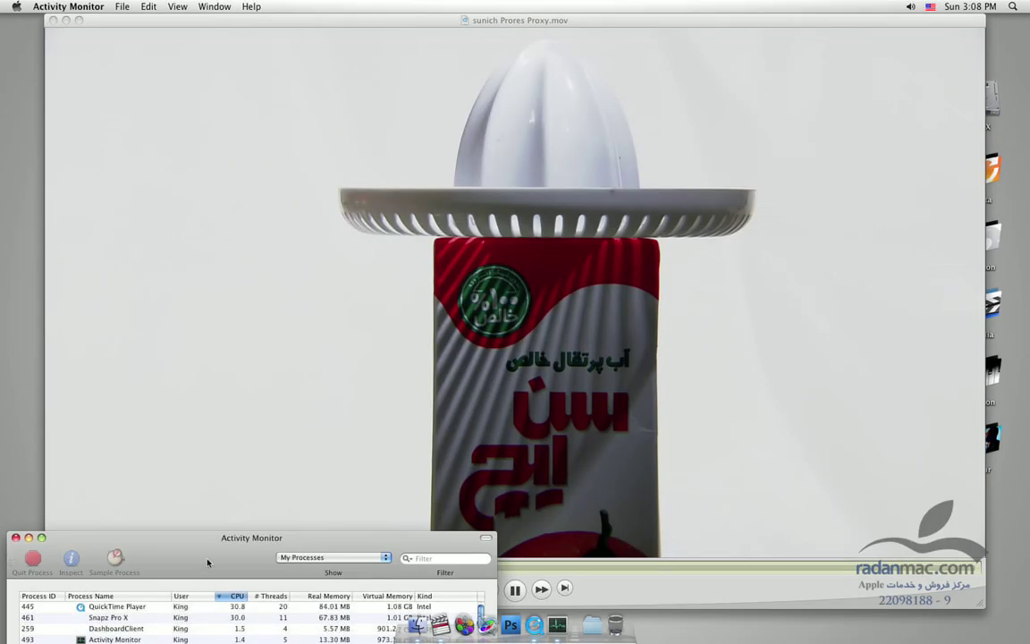
drag(209, 556, 213, 573)
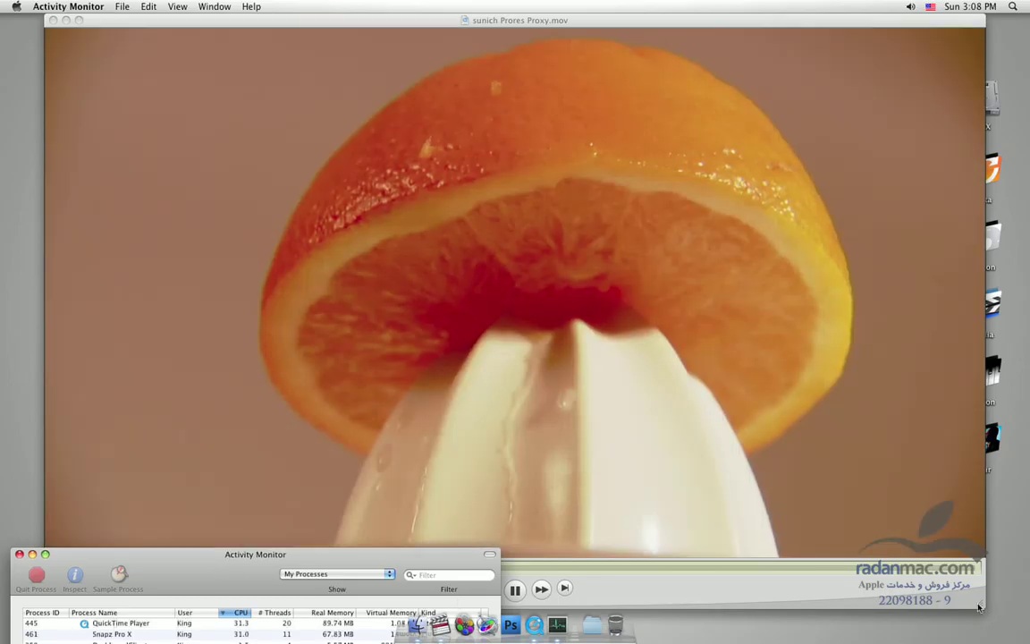
click(885, 549)
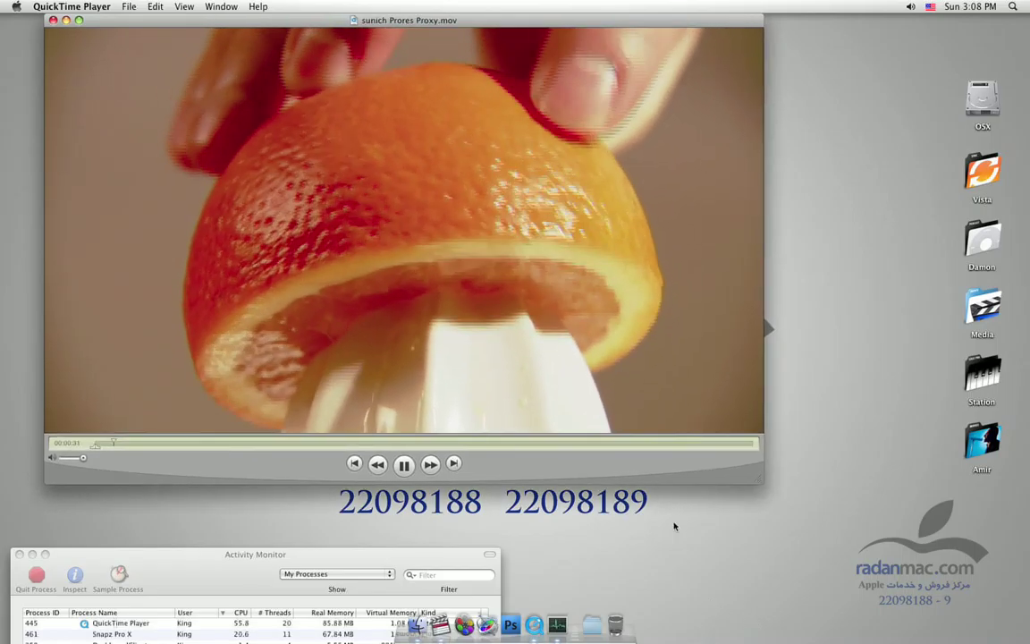
key(space)
- Quit Activity Monitor and move the movie window toward the screen centre
click(162, 569)
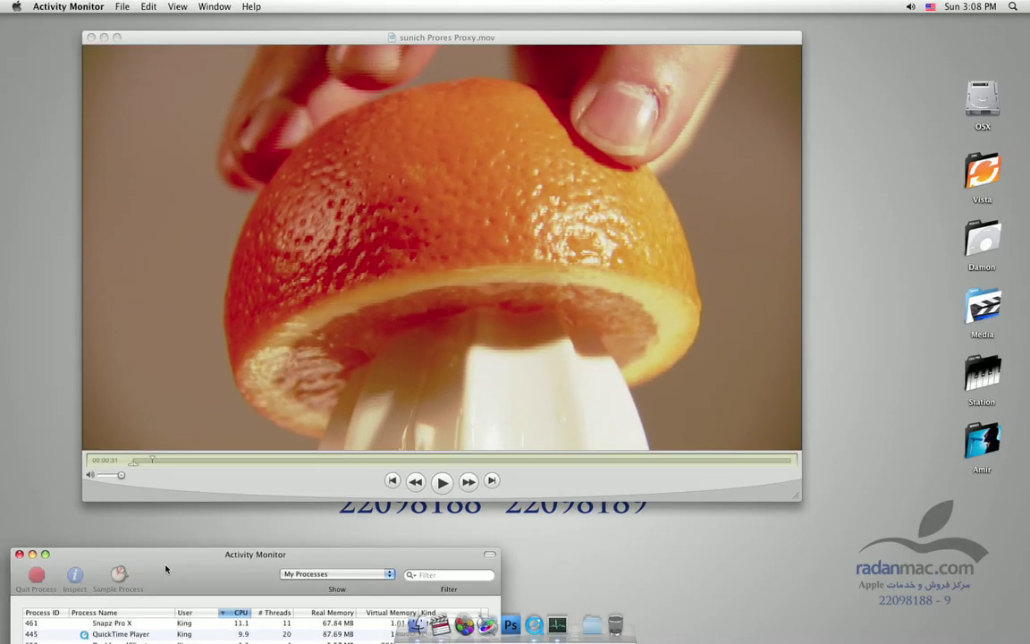
key(super+q)
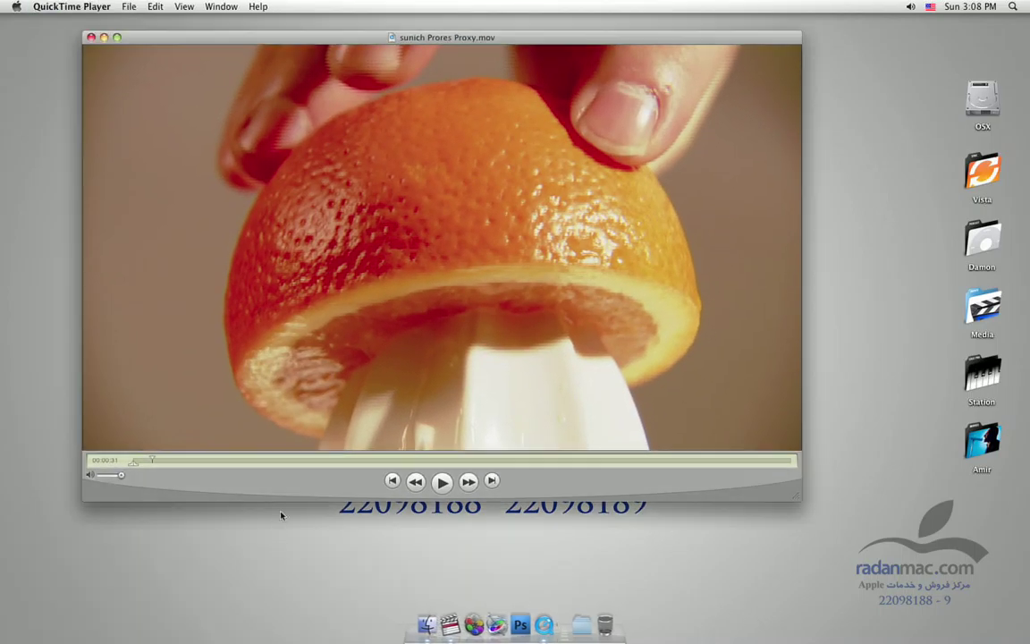
drag(295, 478, 348, 538)
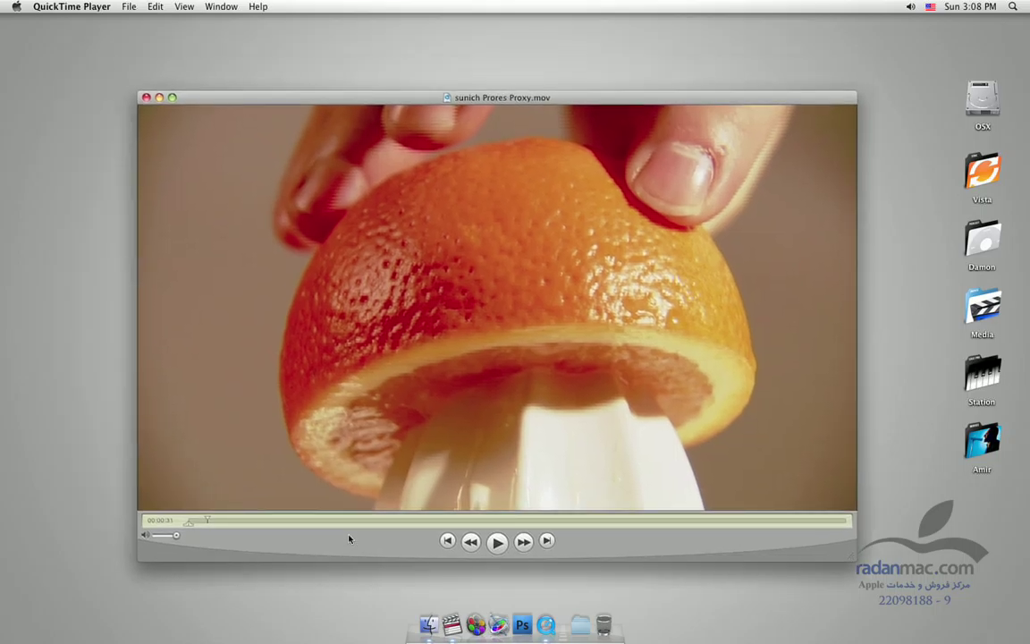
- Replay sunich Prores Proxy.mov from its start, then quit QuickTime Player and return to Final Cut Pro
click(445, 541)
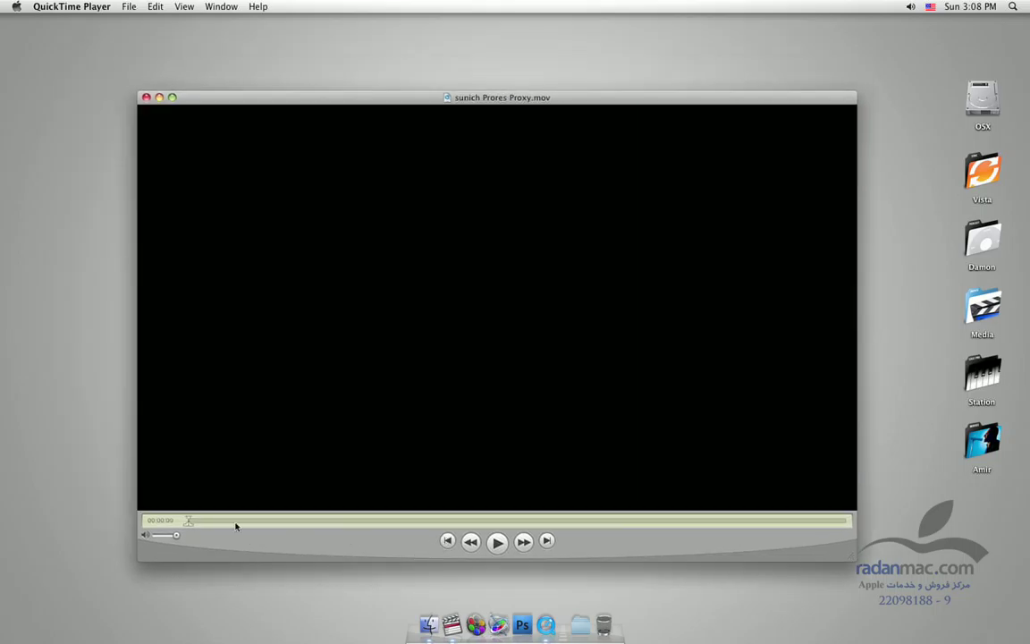
drag(209, 524, 214, 524)
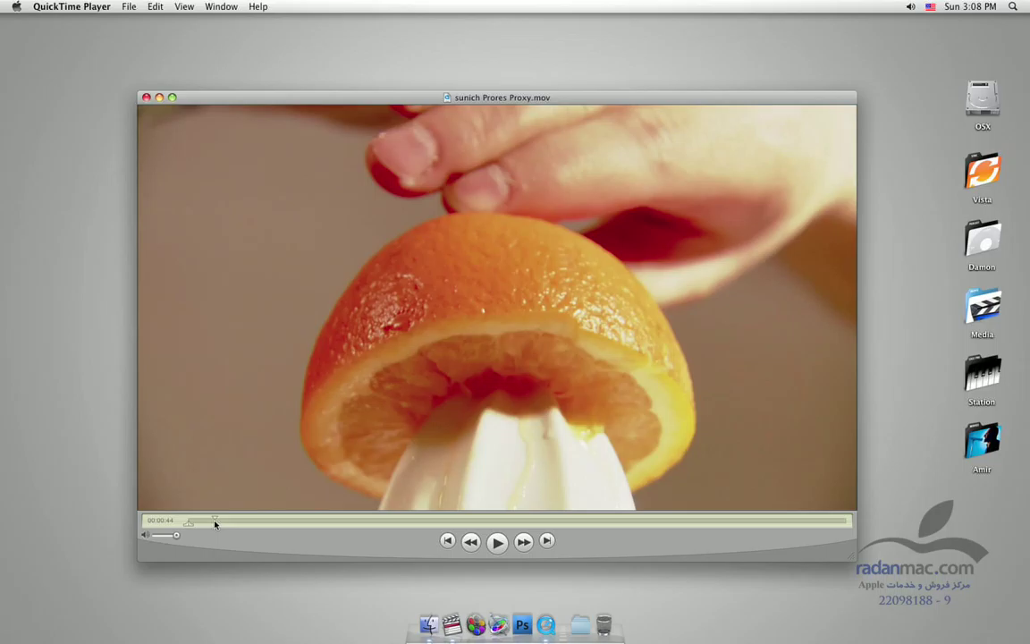
key(cmd+q)
click(454, 615)
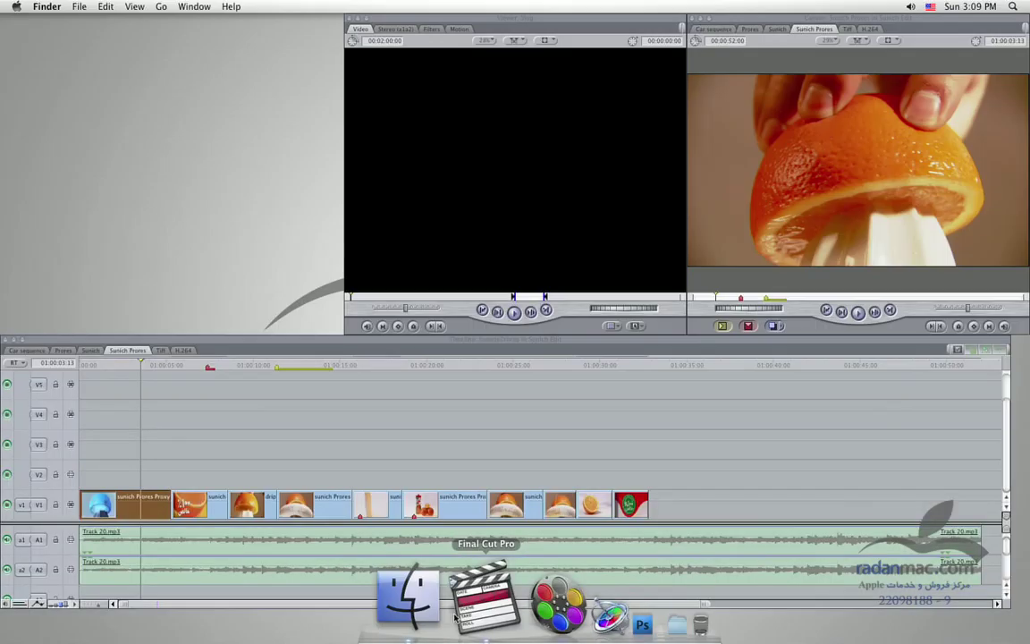
- Open the Tiff sequence in the timeline, collapsing the ProRes folder's clips
click(160, 350)
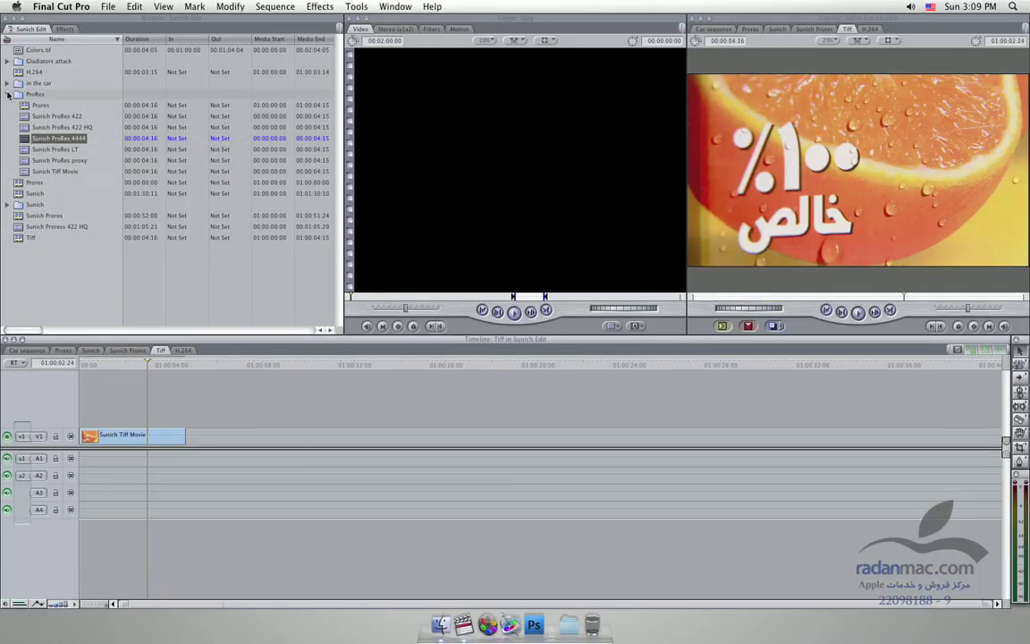
click(7, 94)
click(156, 366)
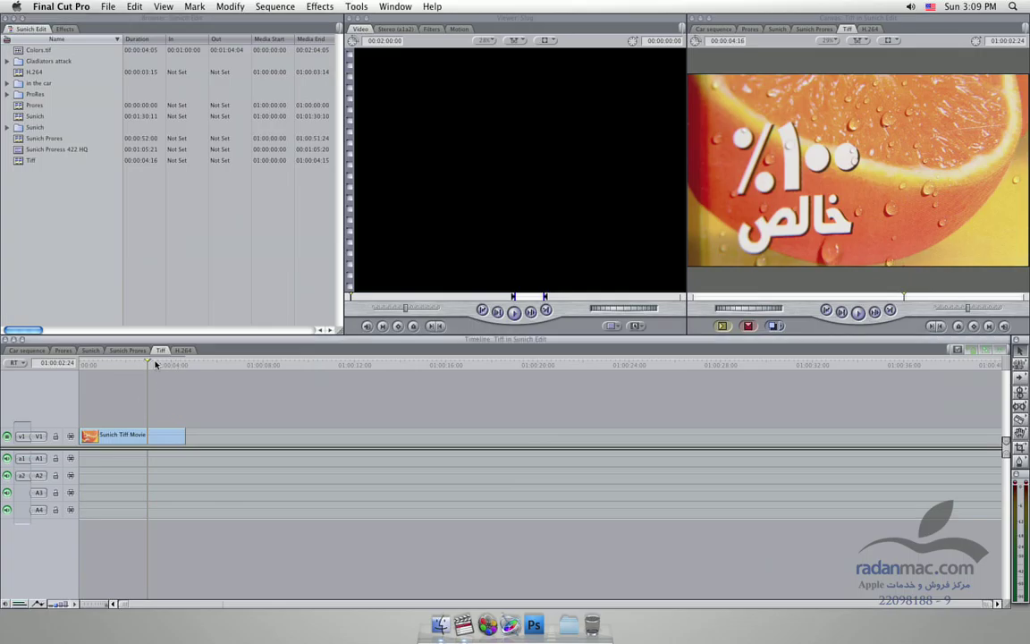
- Confirm in Sequence Settings that the Tiff sequence uses the TIFF compressor, then view its RT options
key(super+0)
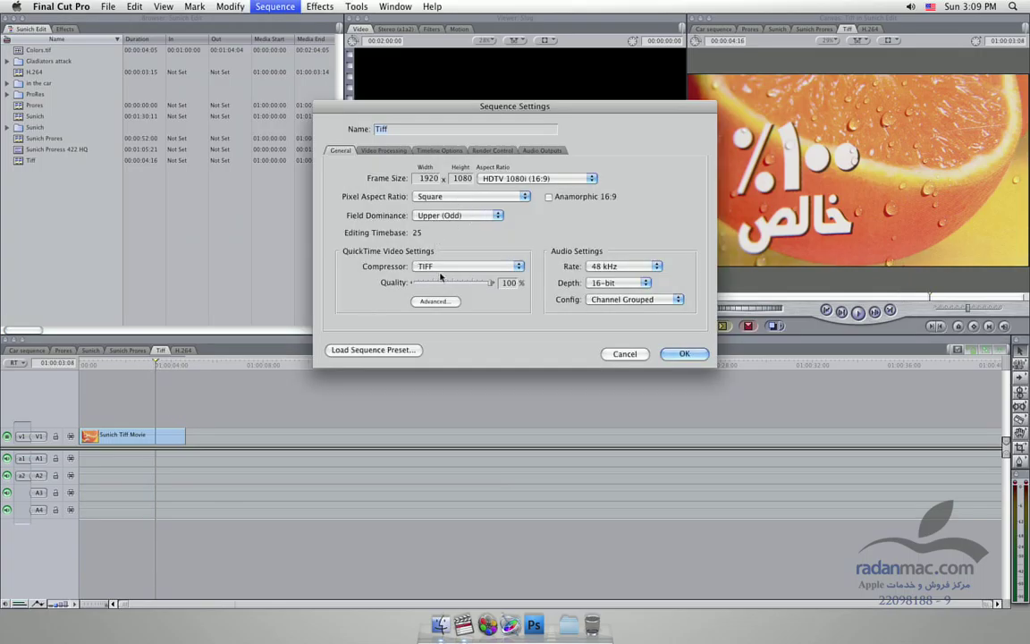
click(510, 266)
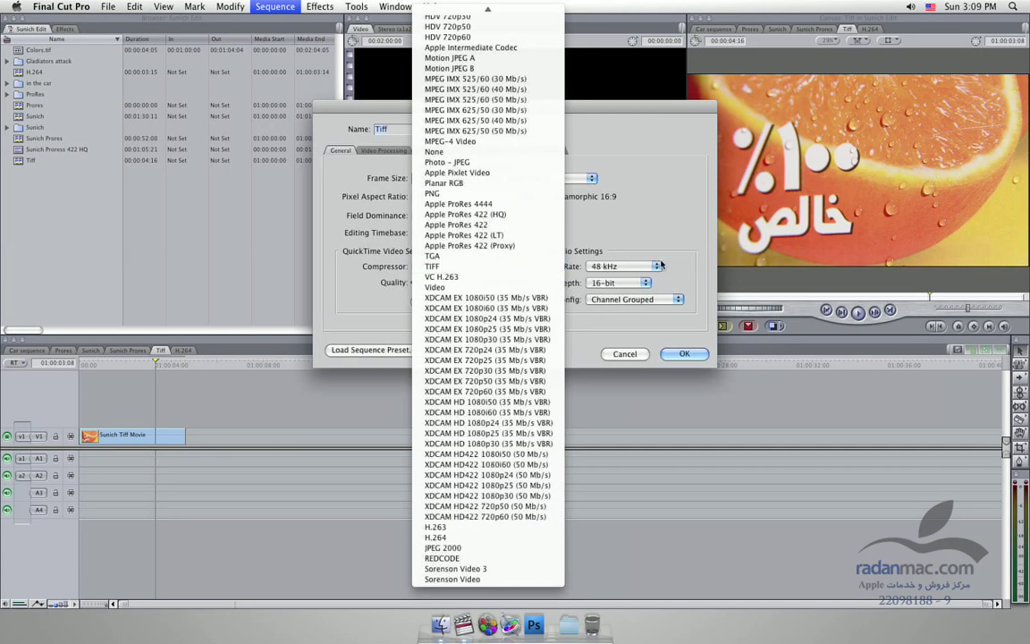
click(508, 266)
click(630, 353)
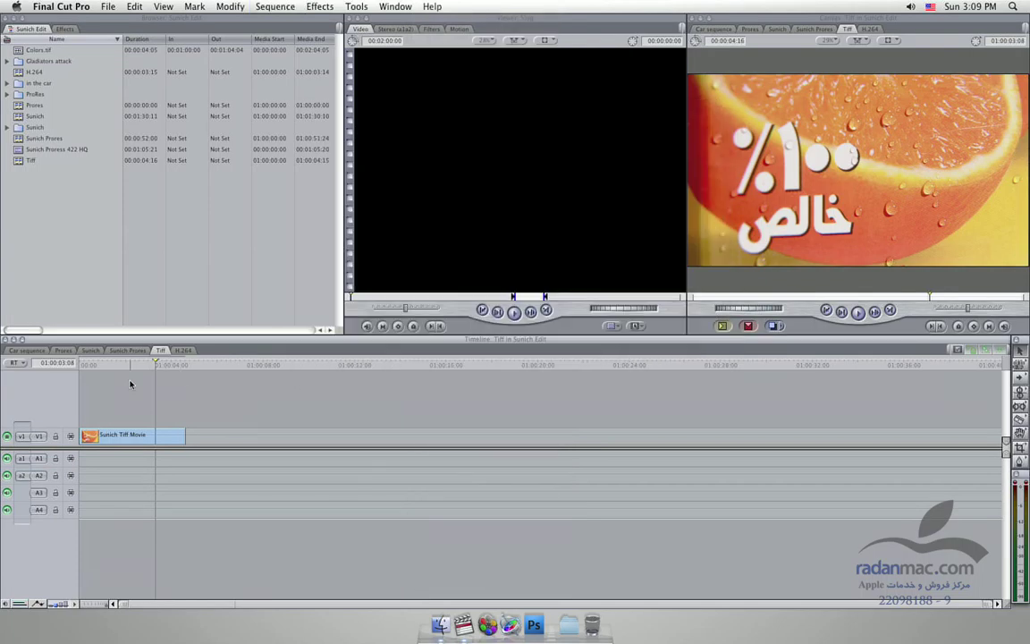
drag(108, 365, 137, 376)
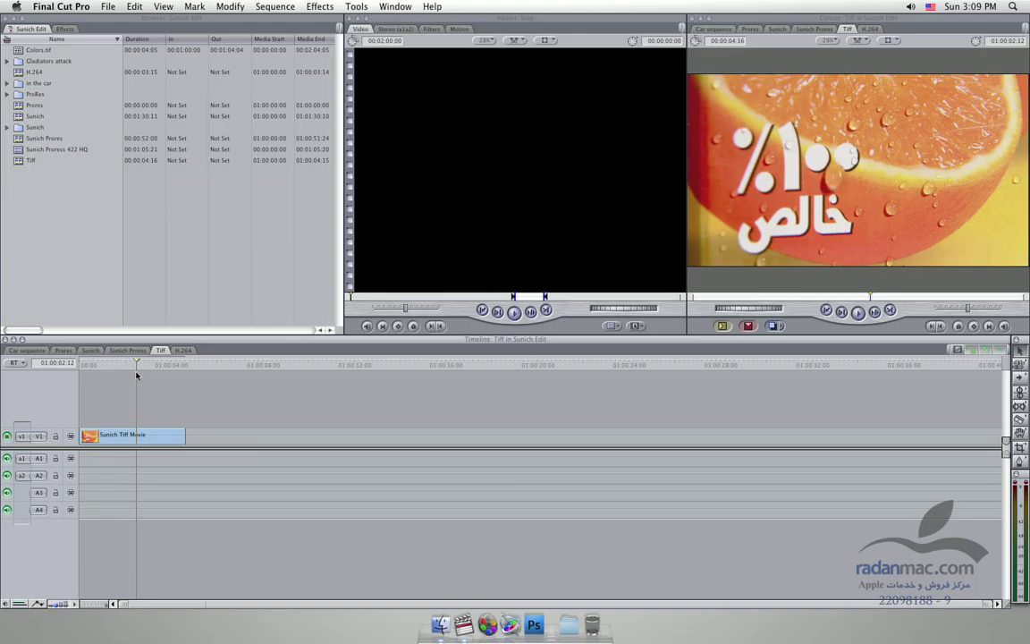
click(22, 363)
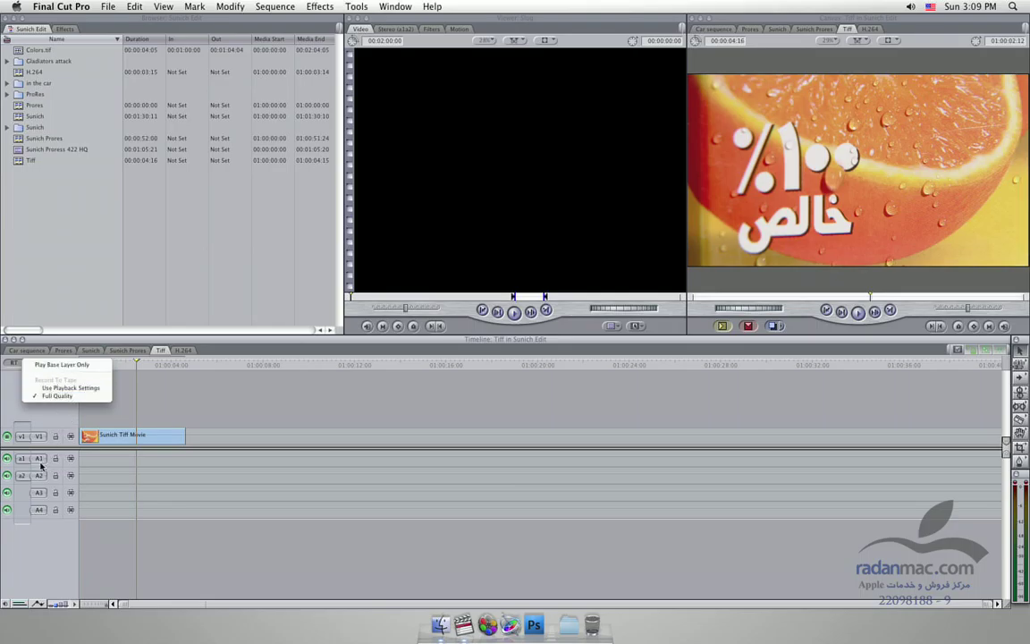
- Browse the Video Filters available for the Tiff sequence
click(311, 6)
click(320, 6)
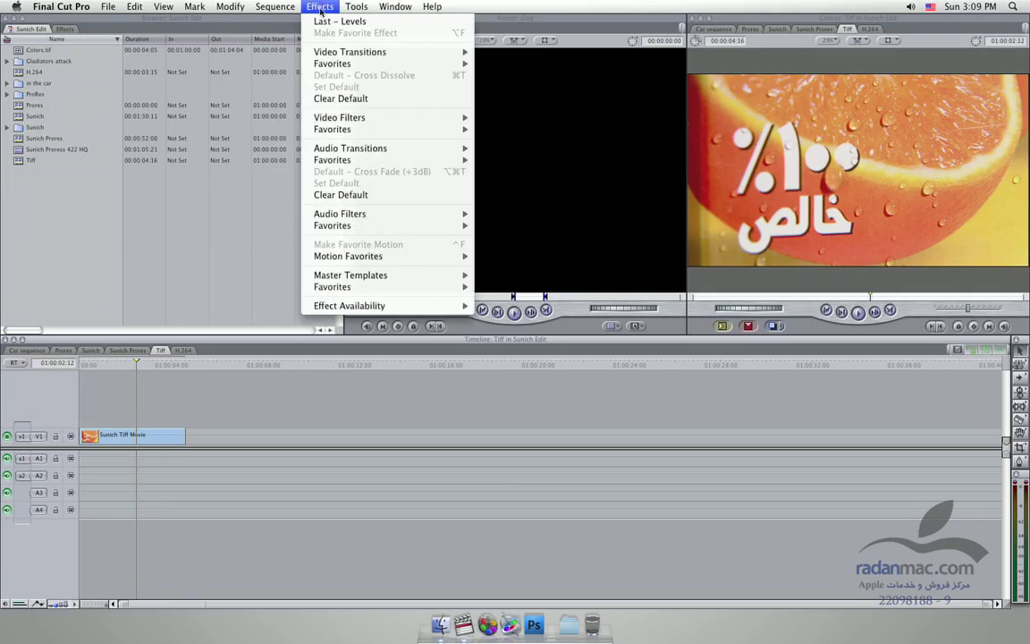
mouse_move(340, 117)
mouse_move(527, 222)
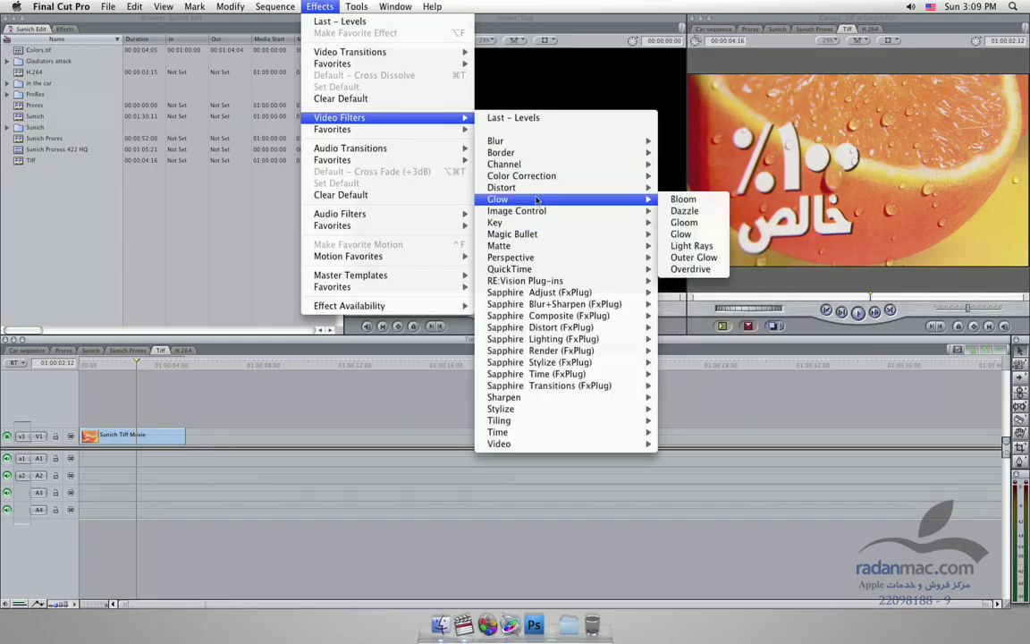
mouse_move(538, 169)
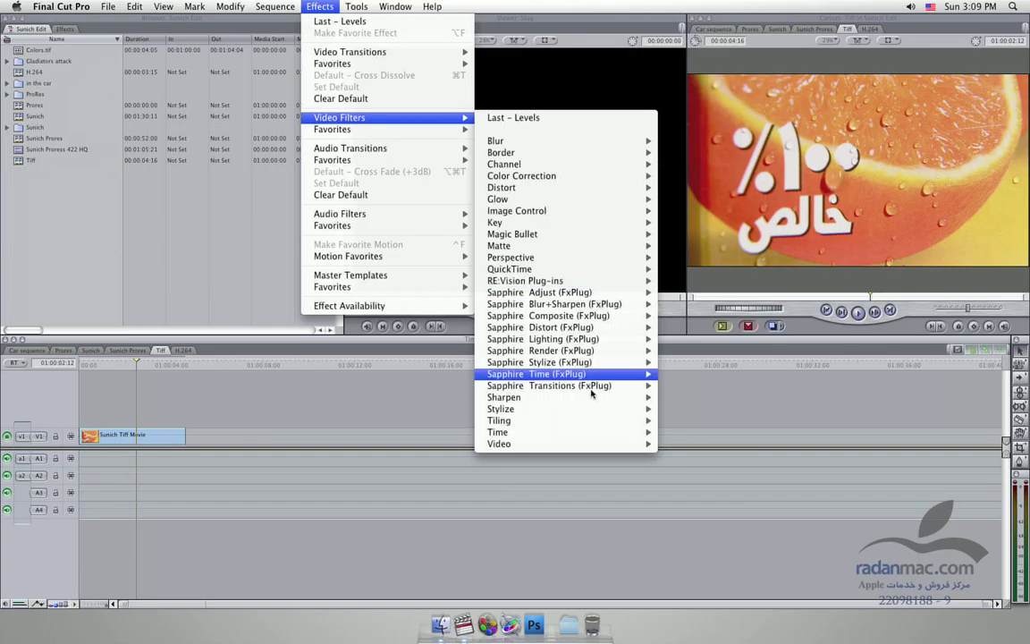
mouse_move(582, 423)
click(354, 352)
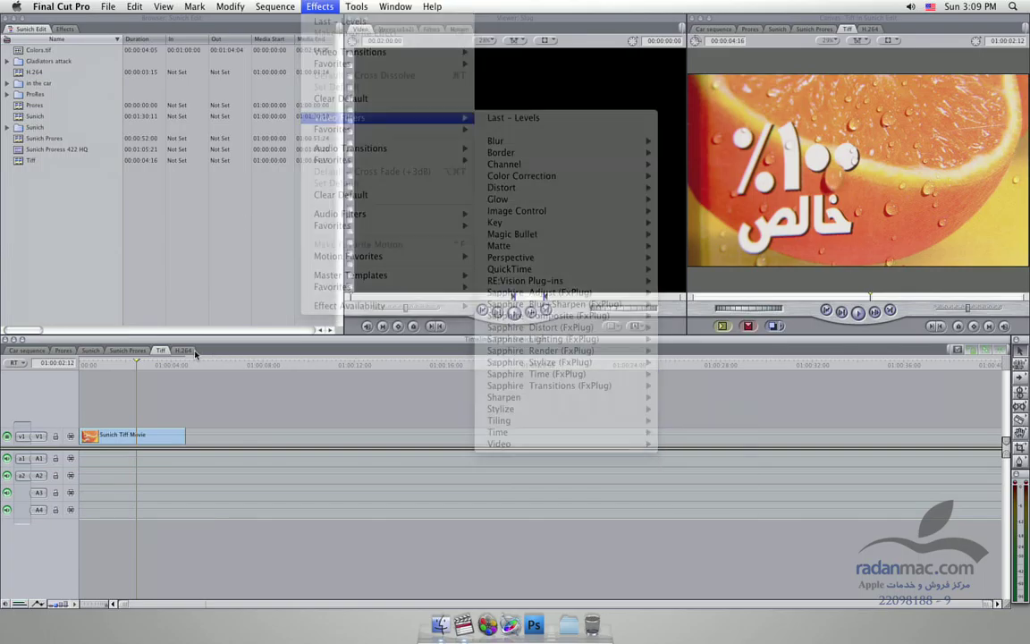
- Check the H.264 sequence's RT options and Video Filters, then return to the Sunich Prores sequence
click(181, 350)
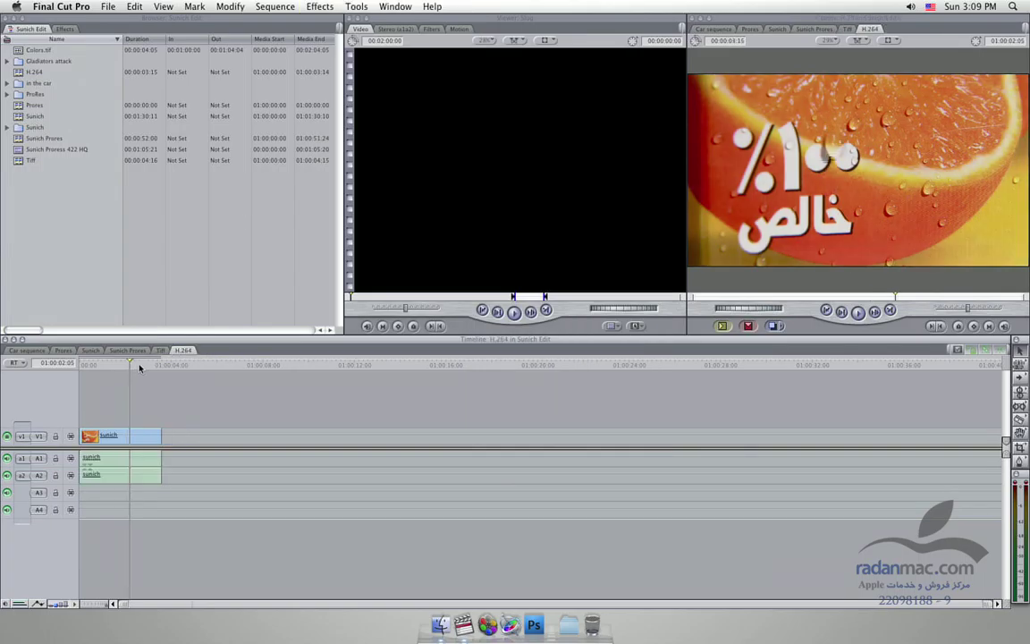
click(13, 363)
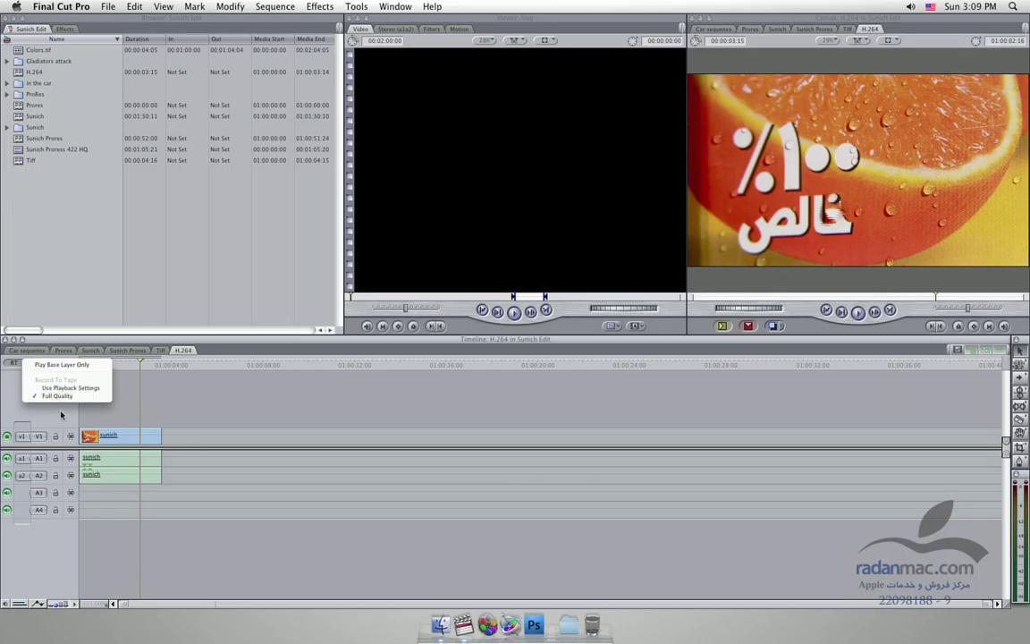
click(304, 7)
click(332, 8)
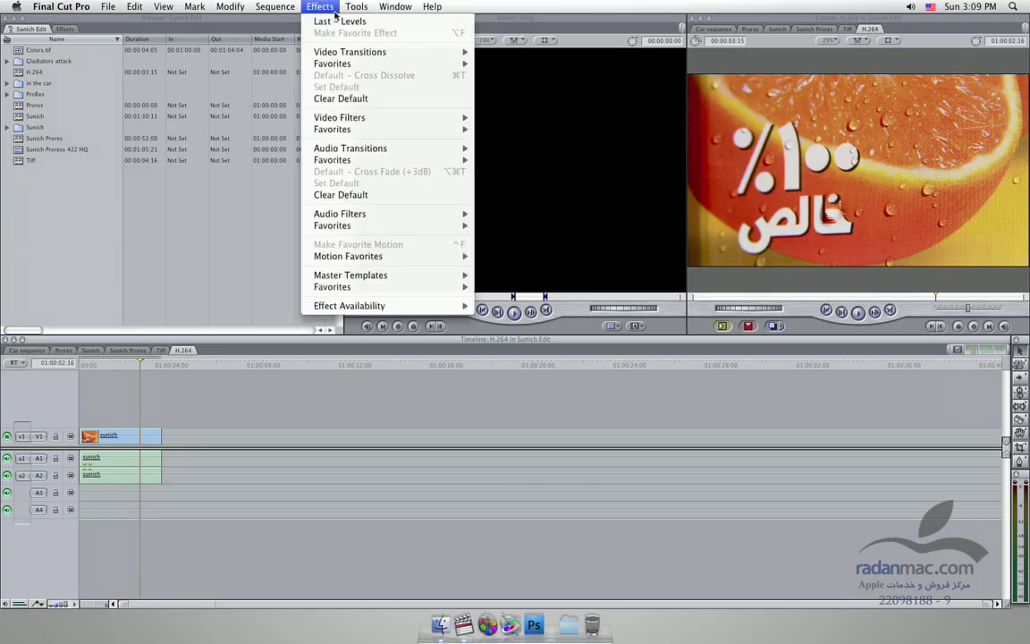
mouse_move(354, 117)
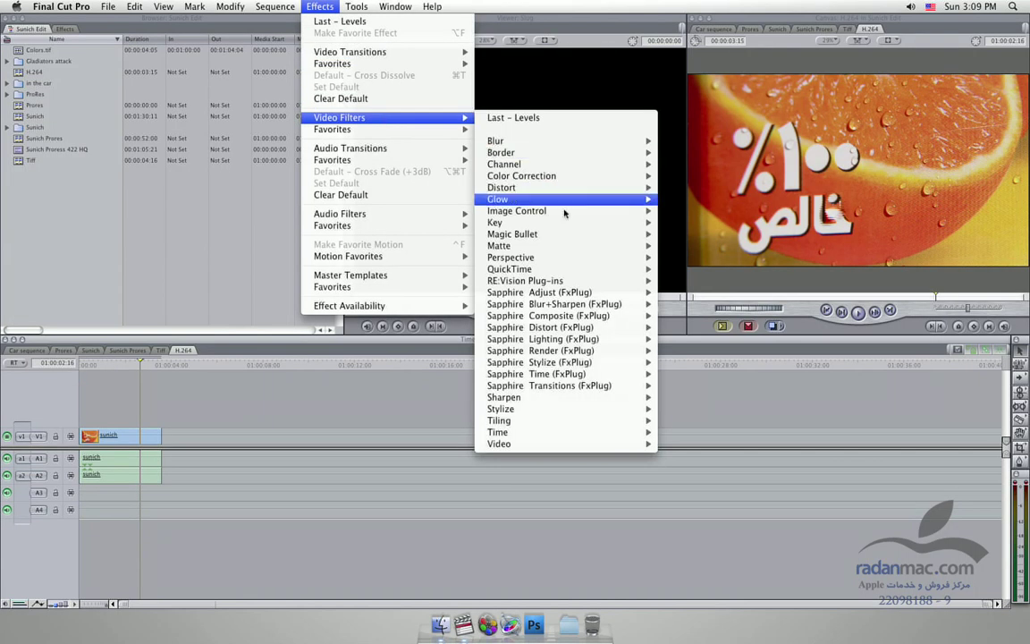
mouse_move(566, 159)
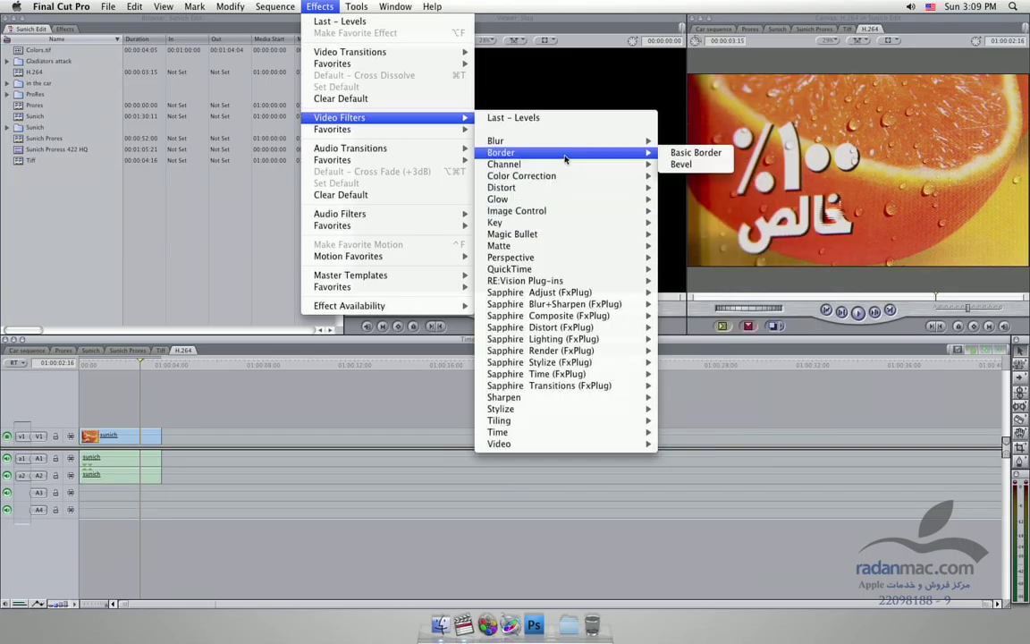
mouse_move(560, 397)
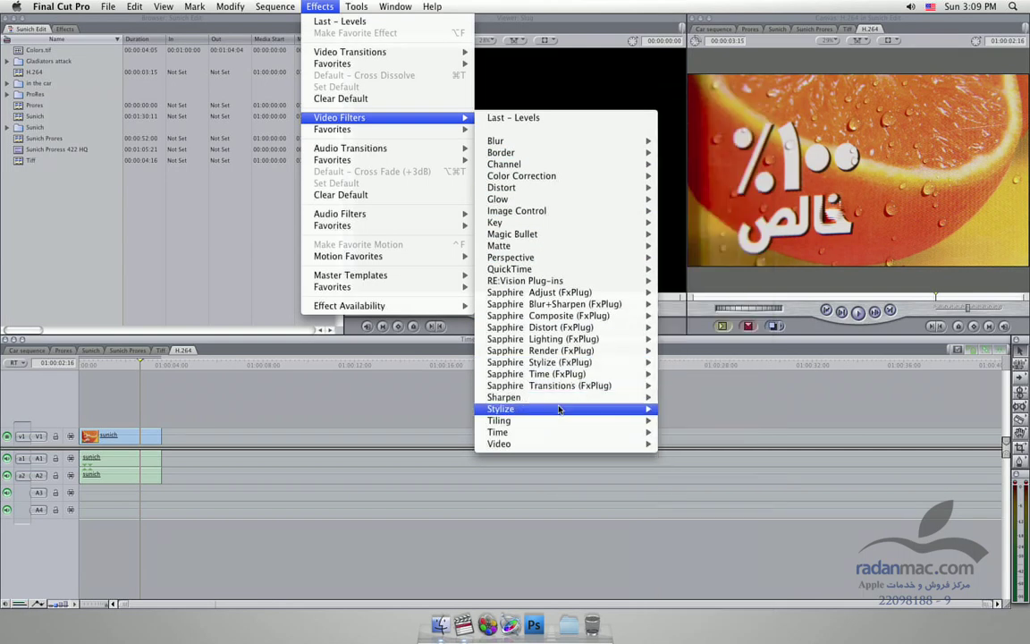
click(130, 355)
click(129, 351)
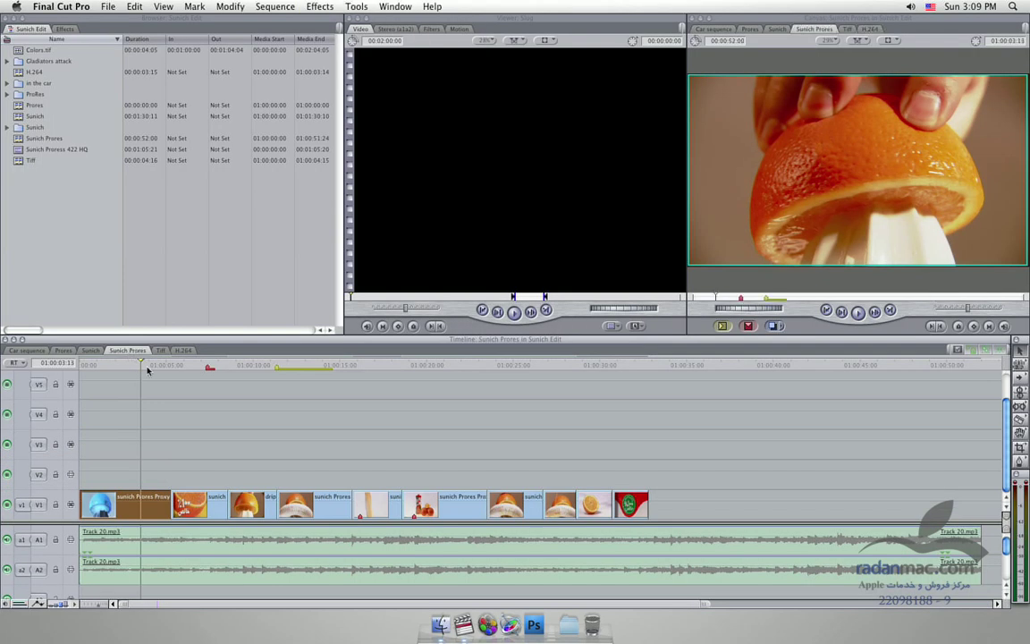
click(19, 361)
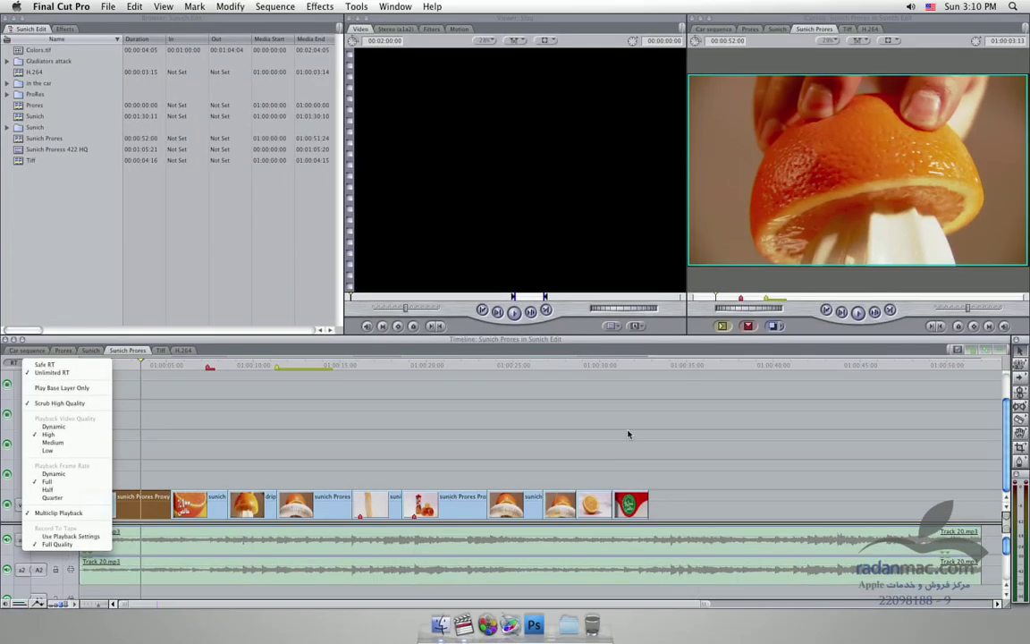
click(129, 396)
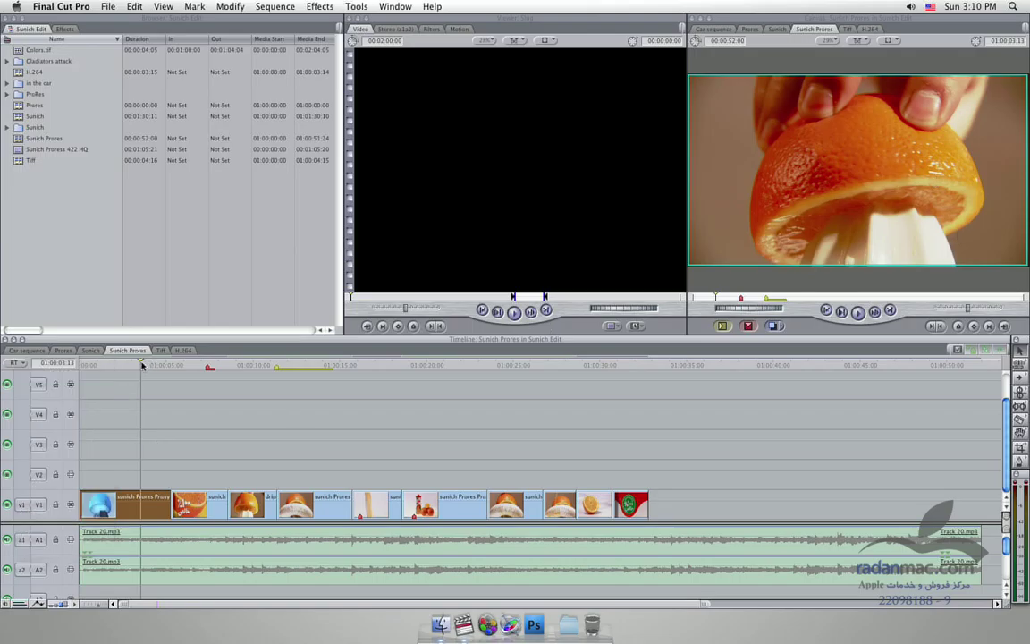
click(319, 7)
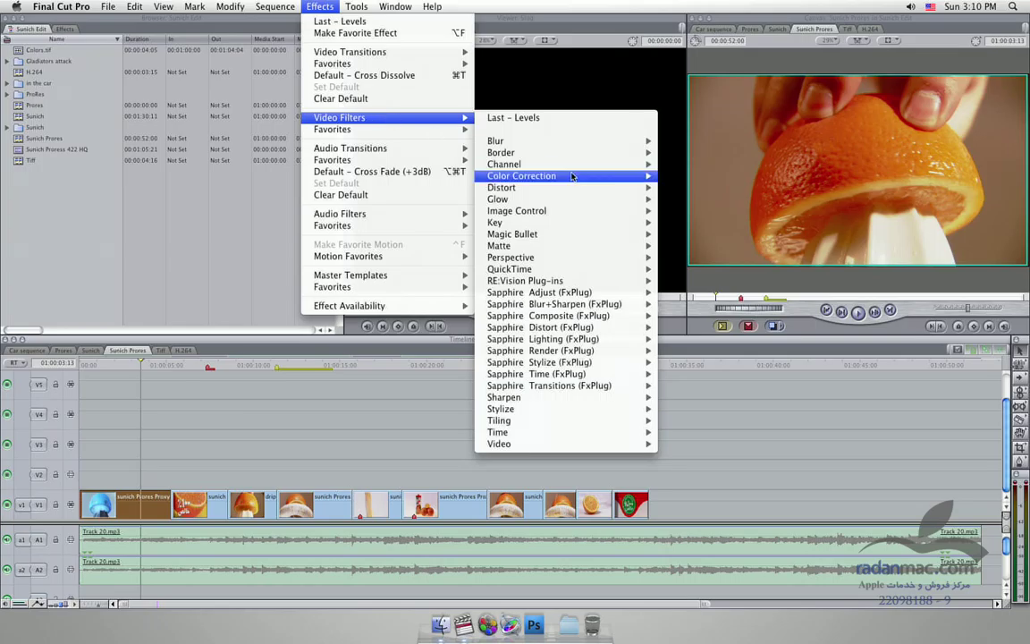
mouse_move(596, 164)
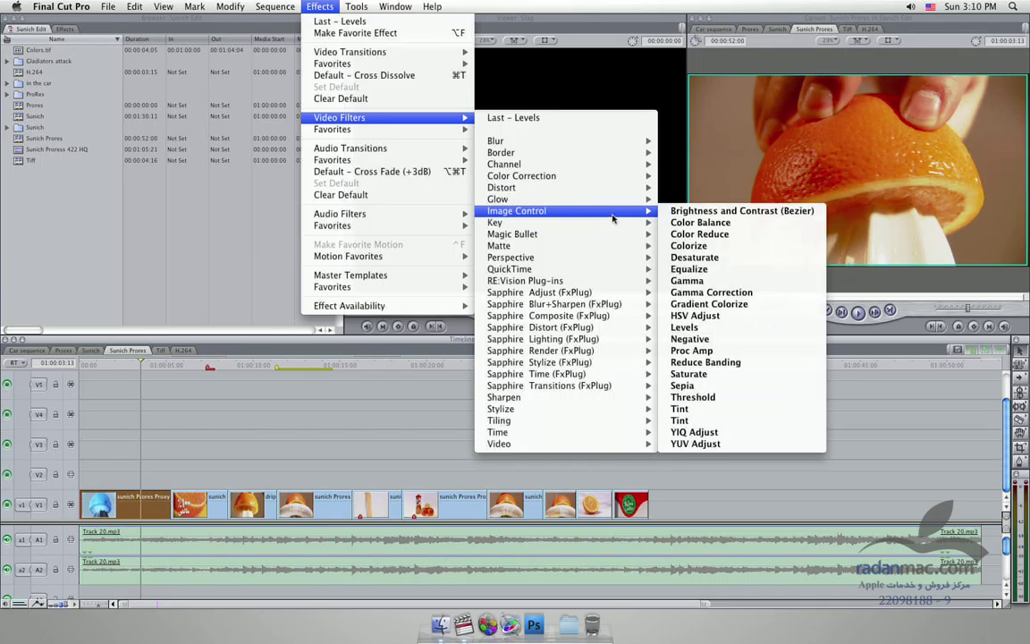
mouse_move(611, 234)
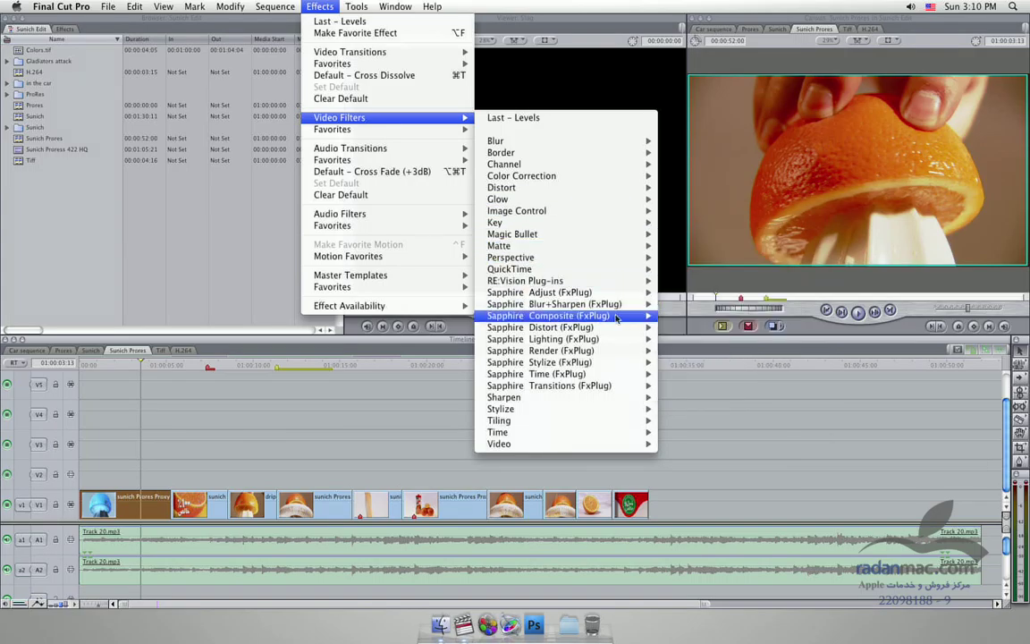
mouse_move(599, 381)
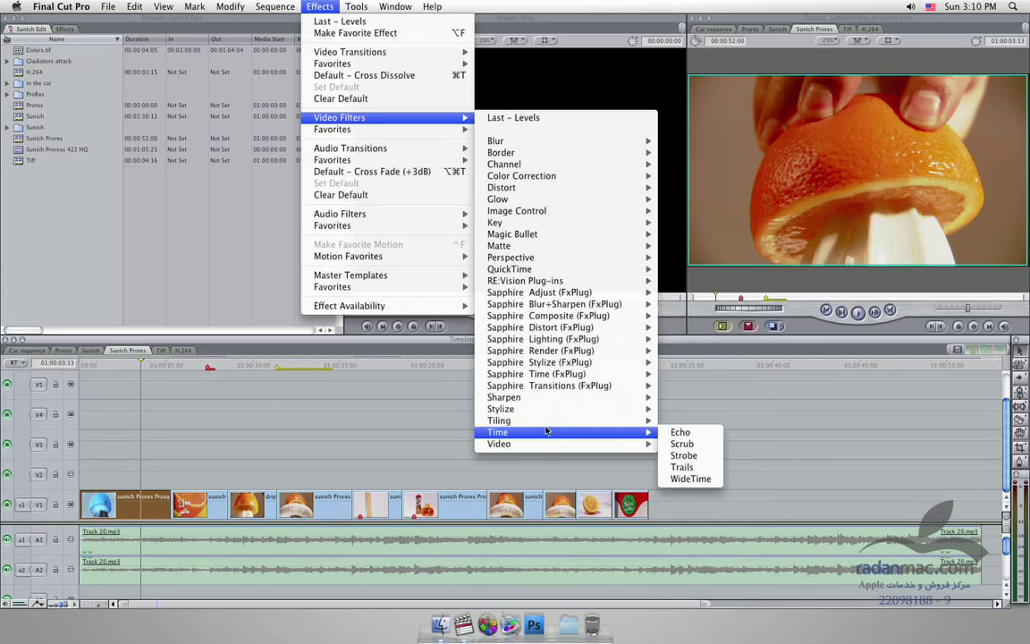
mouse_move(564, 437)
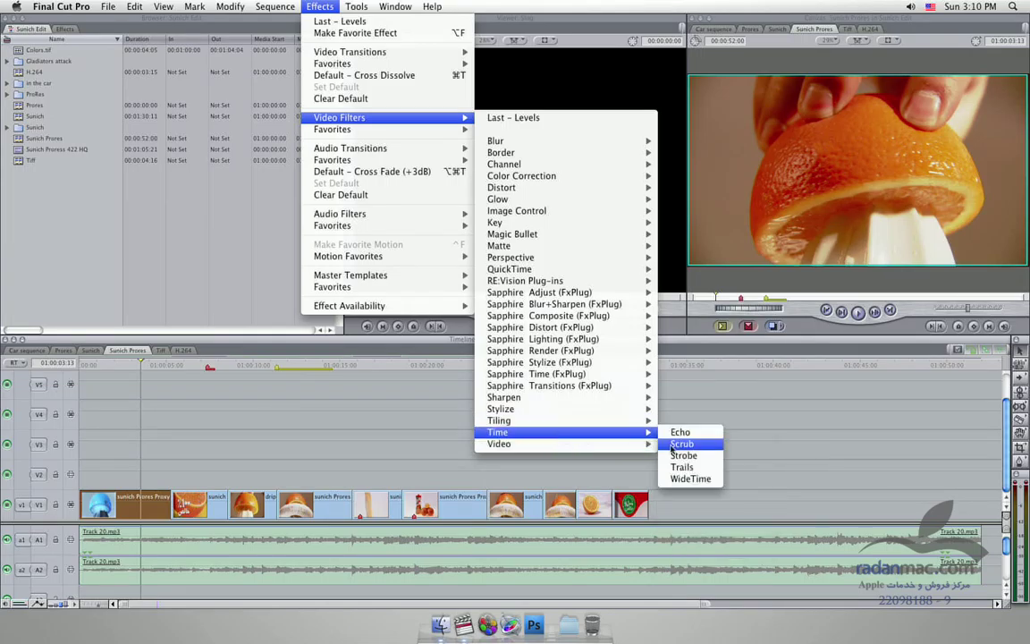
mouse_move(617, 420)
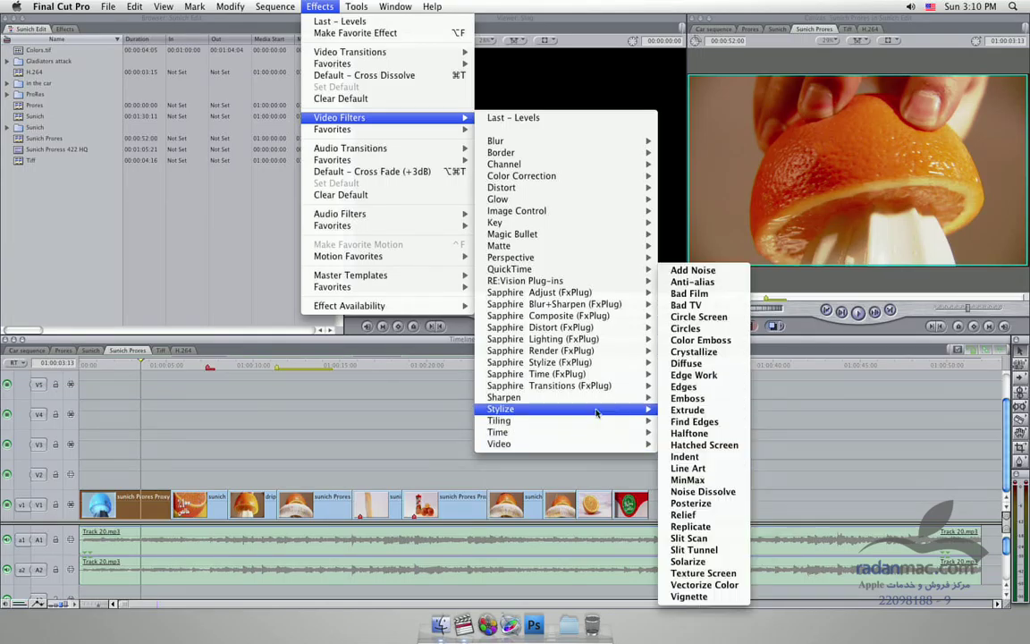
mouse_move(608, 443)
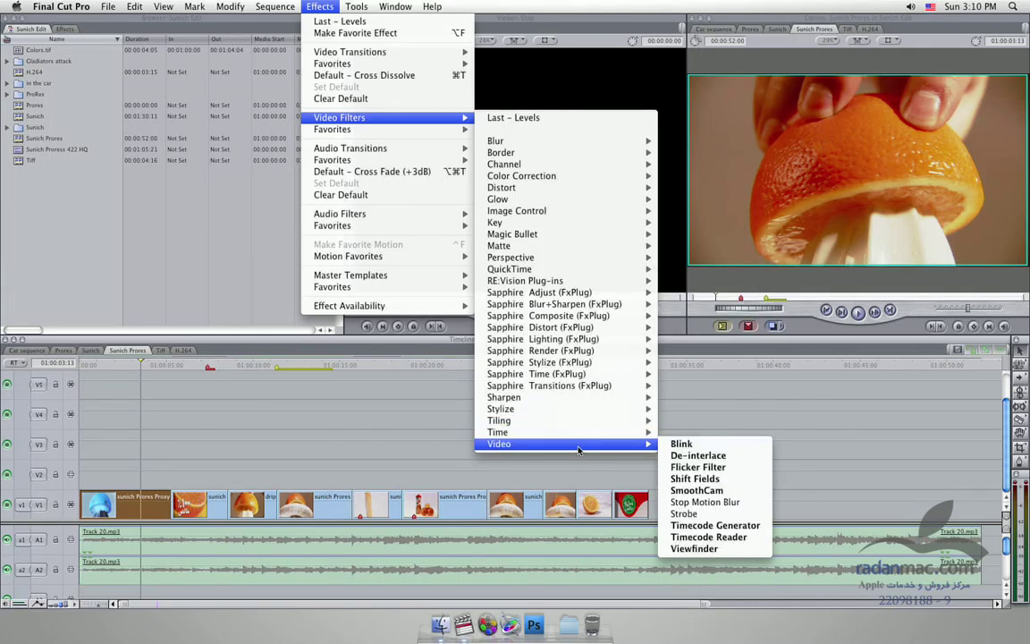
mouse_move(578, 206)
mouse_move(545, 188)
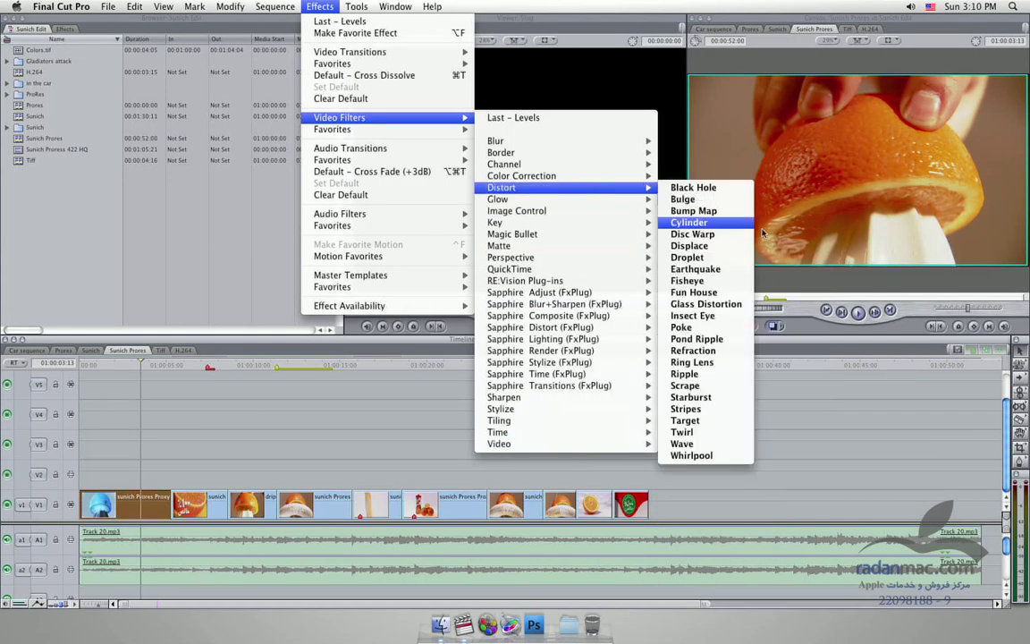
key(Escape)
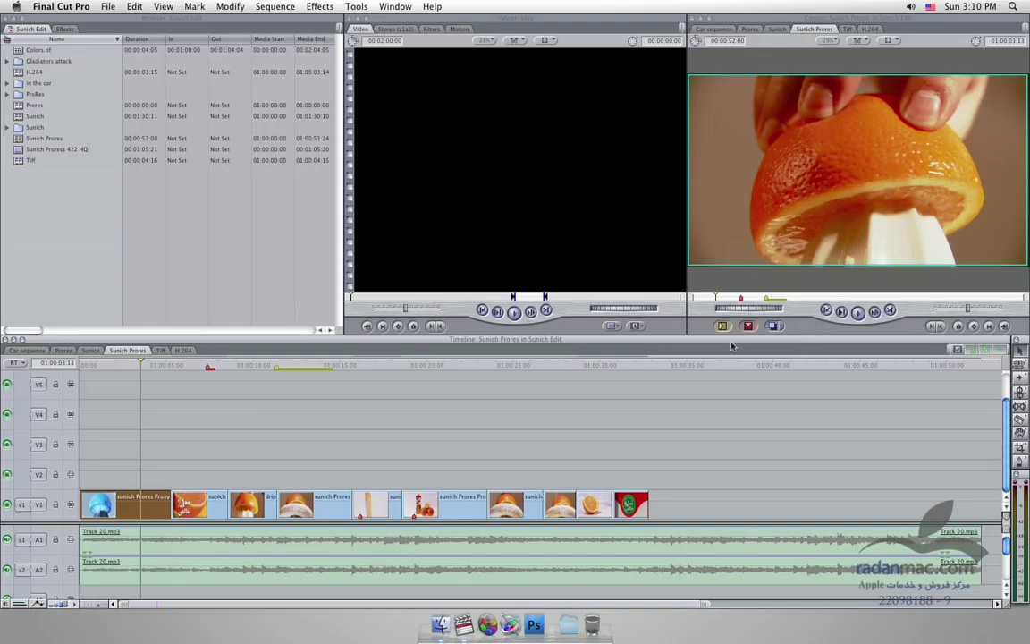
- Set the last green-label clip on V1 to 50% speed
click(631, 365)
mouse_move(631, 365)
mouse_down()
mouse_move(612, 365)
mouse_move(625, 365)
mouse_up()
click(632, 500)
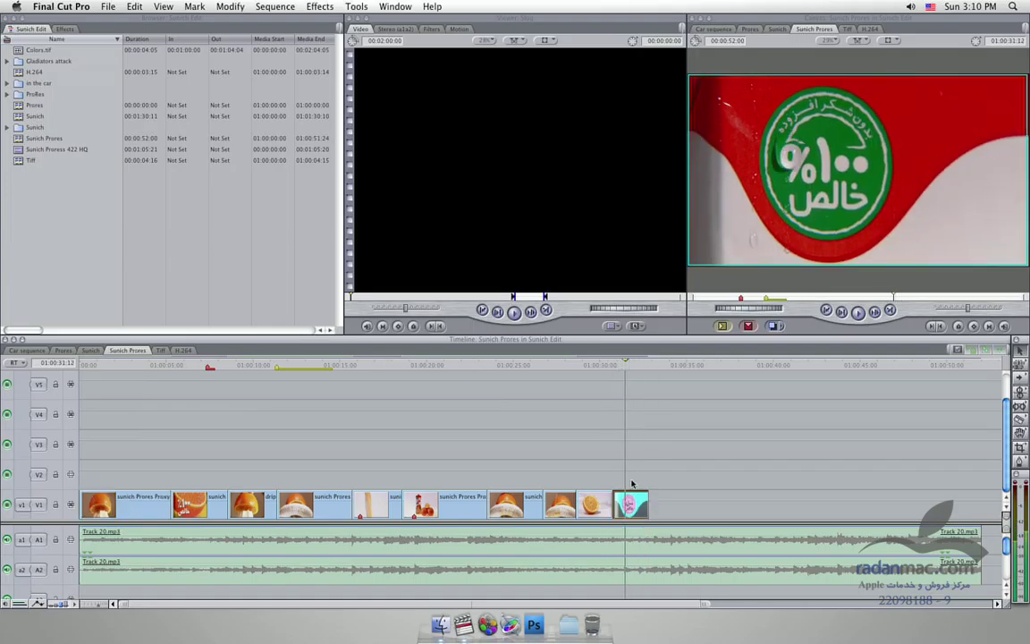
key(super+j)
text(50)
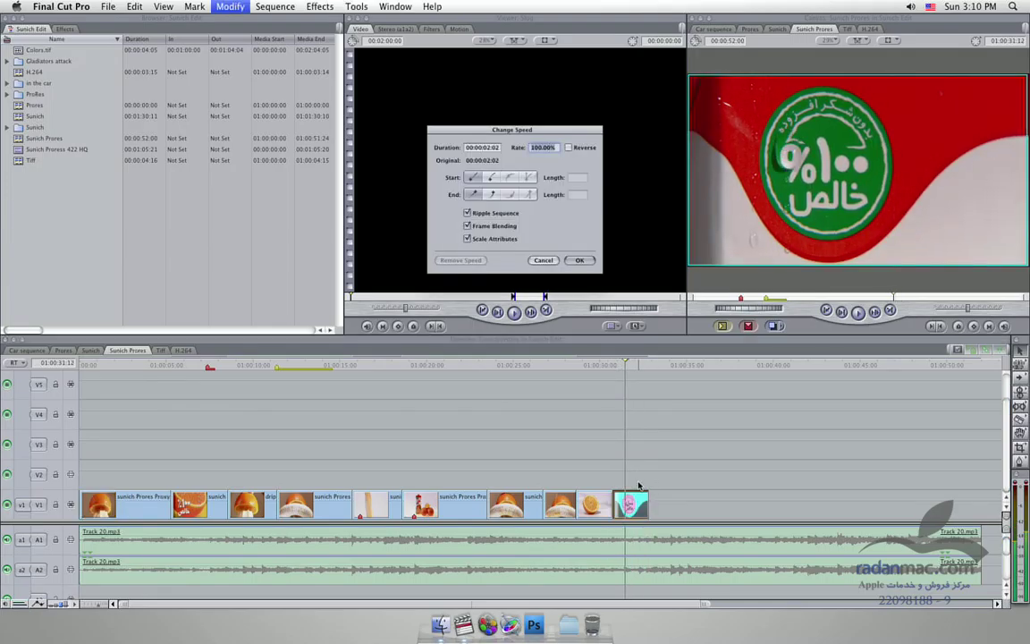
key(Return)
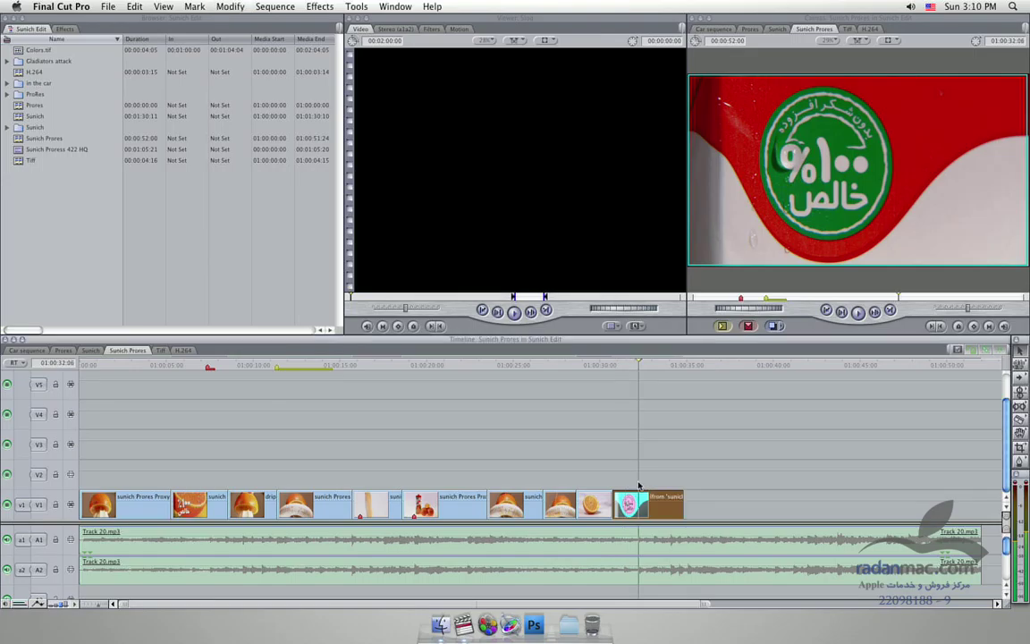
- Play back the slowed clip, then switch to the Tiff sequence
drag(611, 365, 618, 365)
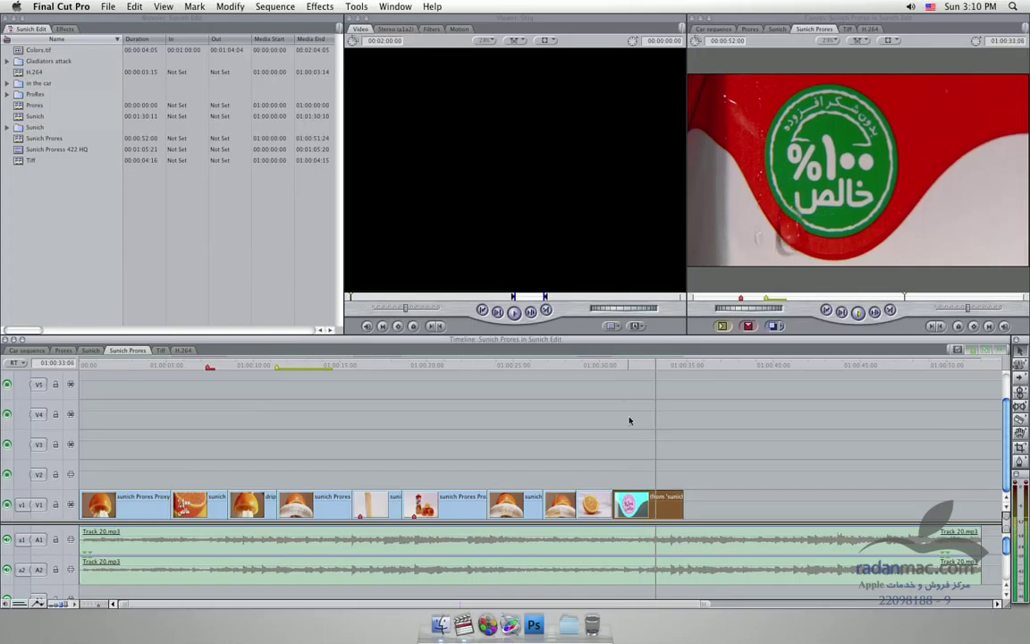
key(super+j)
key(Escape)
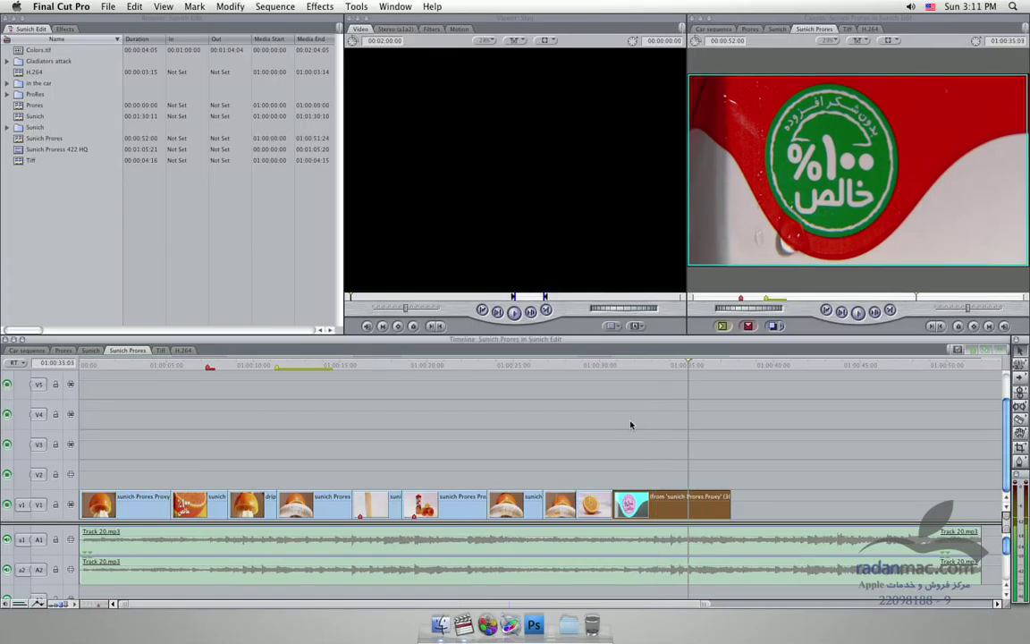
click(618, 365)
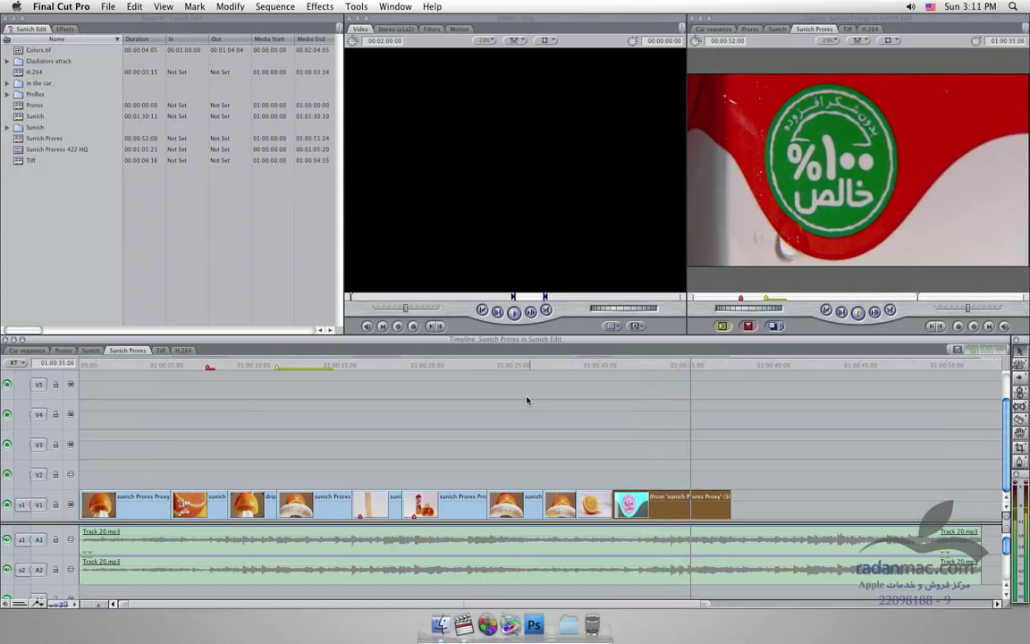
key(space)
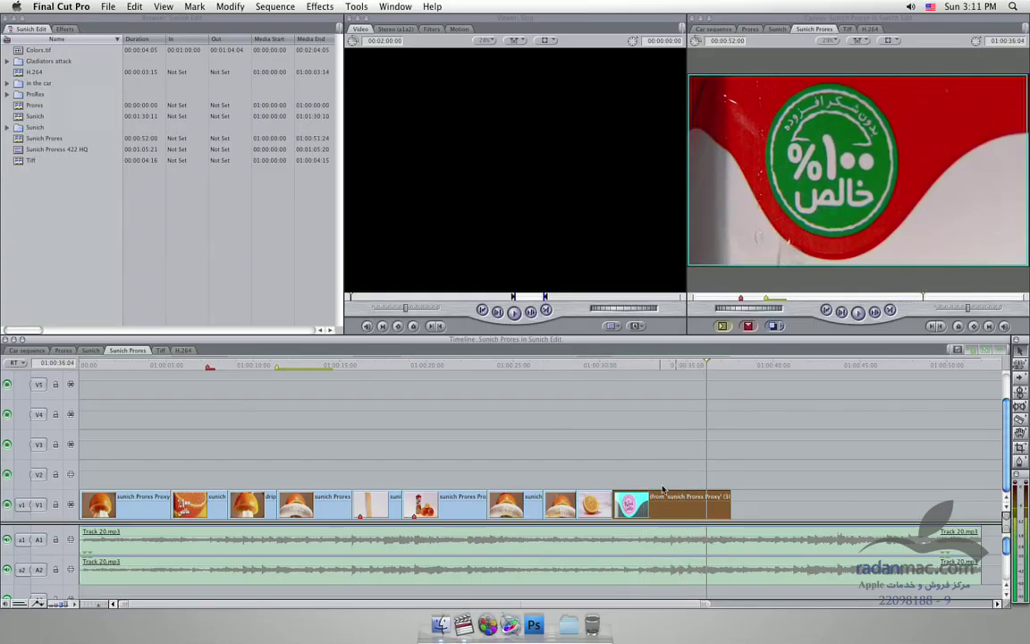
click(178, 351)
click(158, 350)
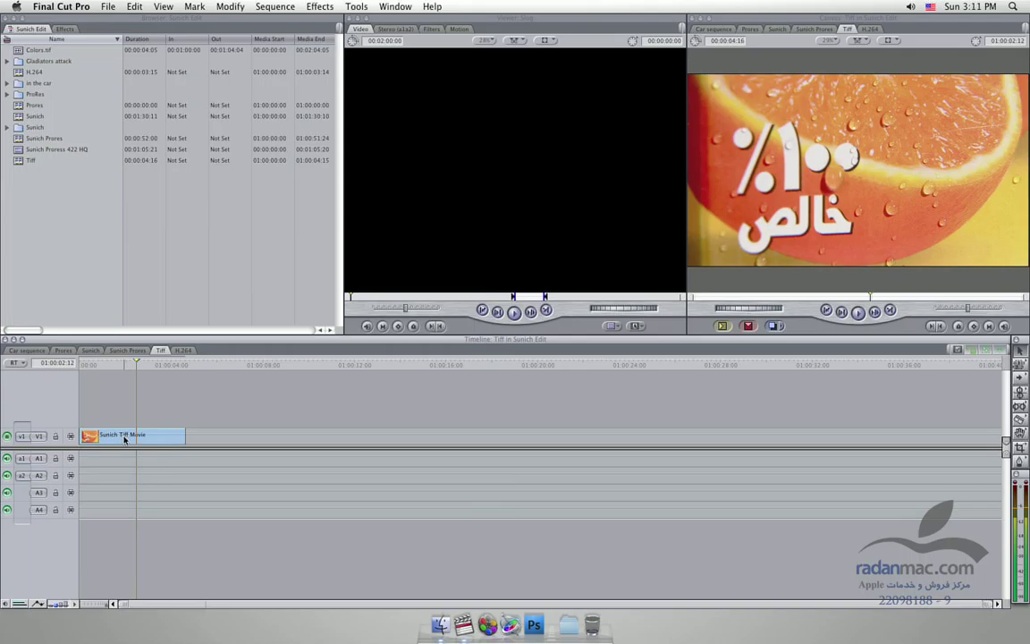
- Set the Sunich Tiff Movie clip to 50% speed (now 00:00:09:06), then go back to Sunich Prores
drag(124, 443, 129, 456)
click(161, 452)
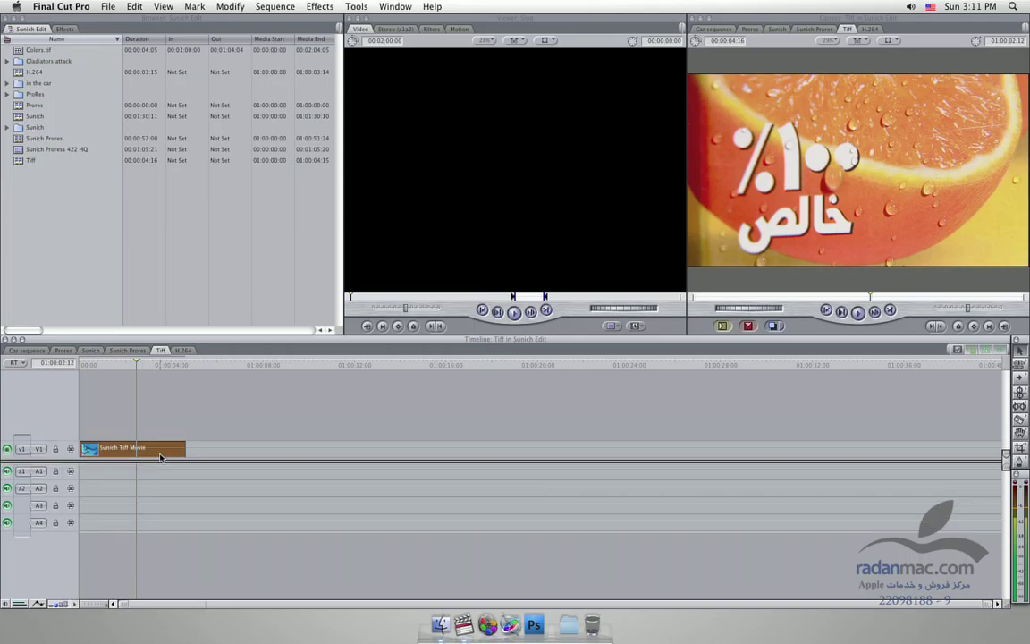
key(super+j)
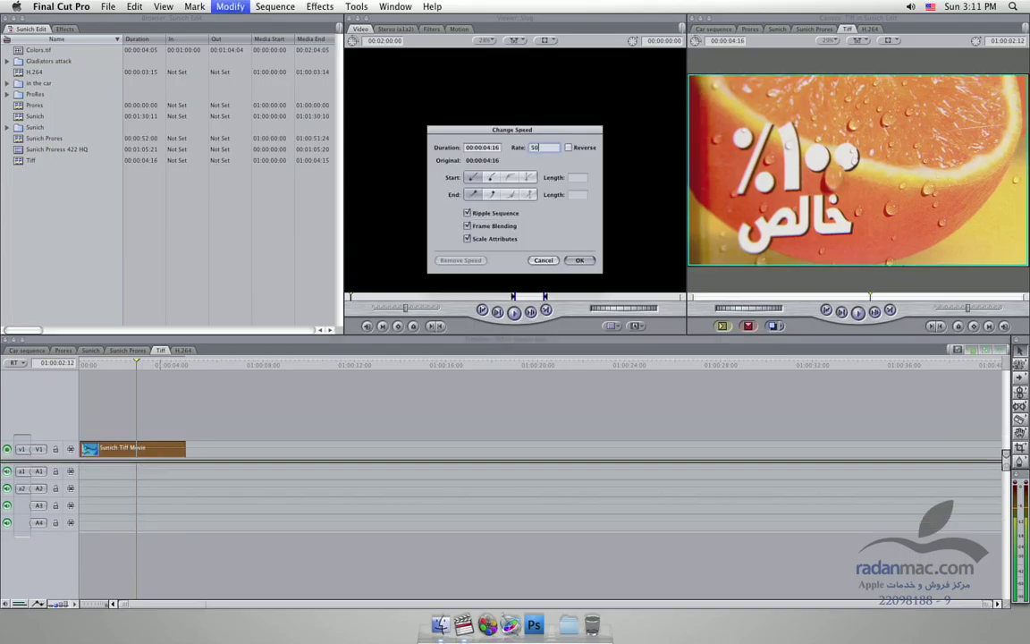
key(Return)
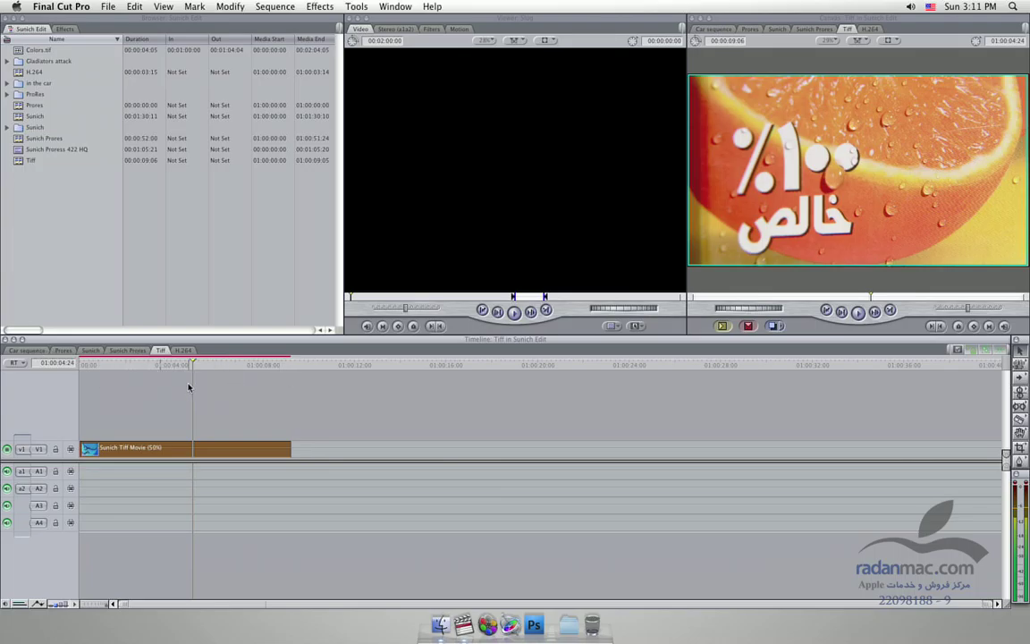
click(126, 351)
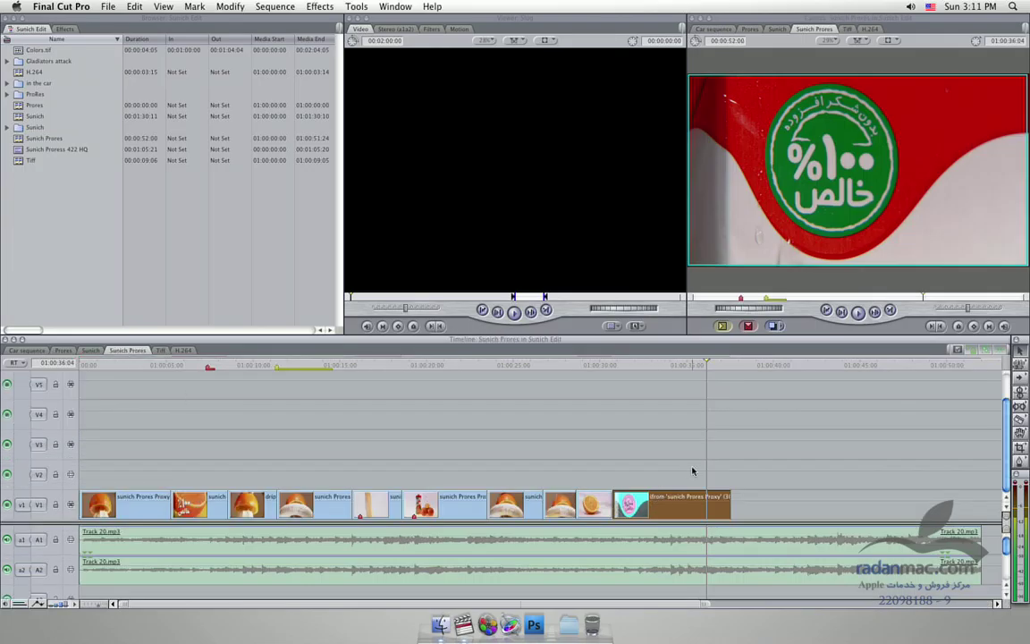
- Undo the extra lengthening and remove the 50% speed change from the last V1 clip
key(super+z)
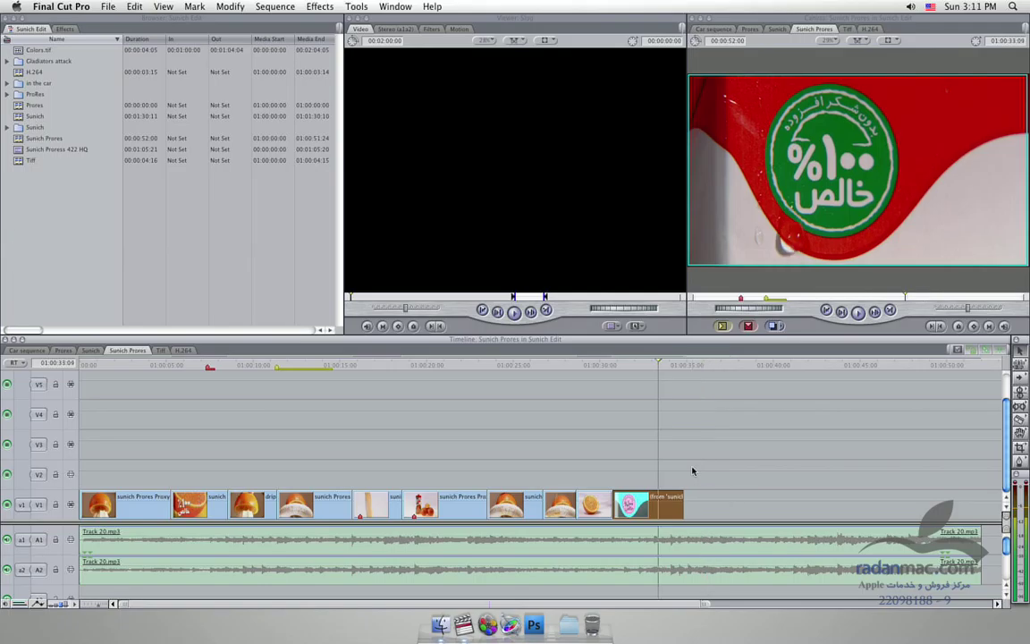
key(super+j)
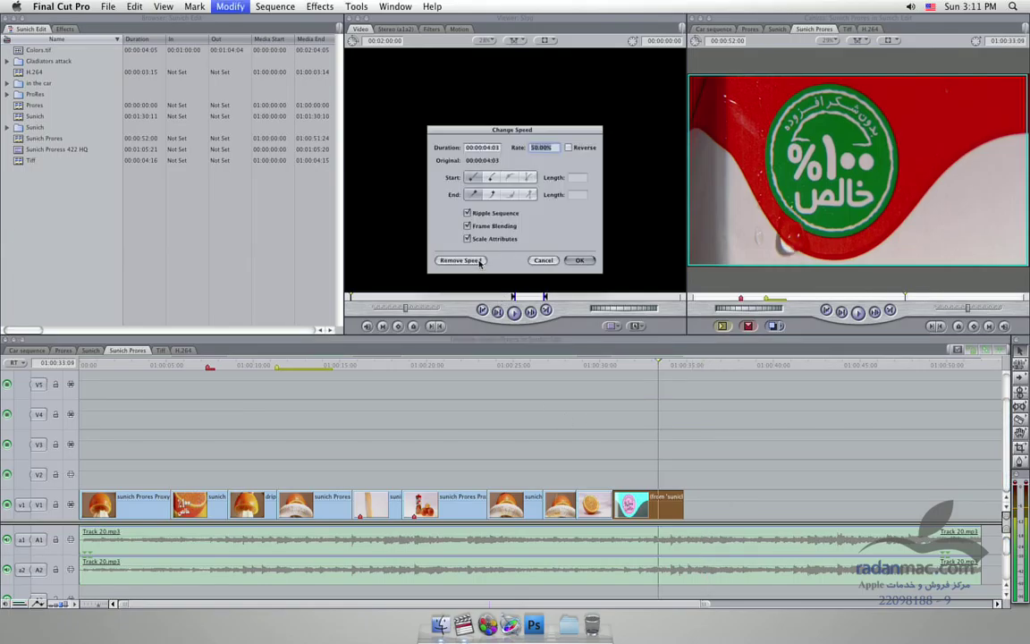
click(478, 264)
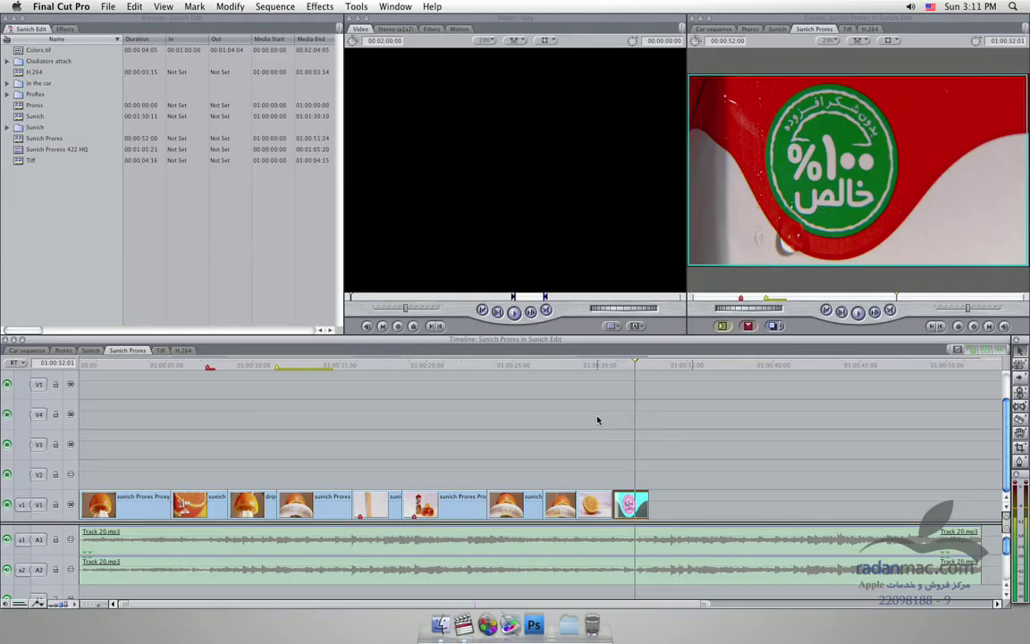